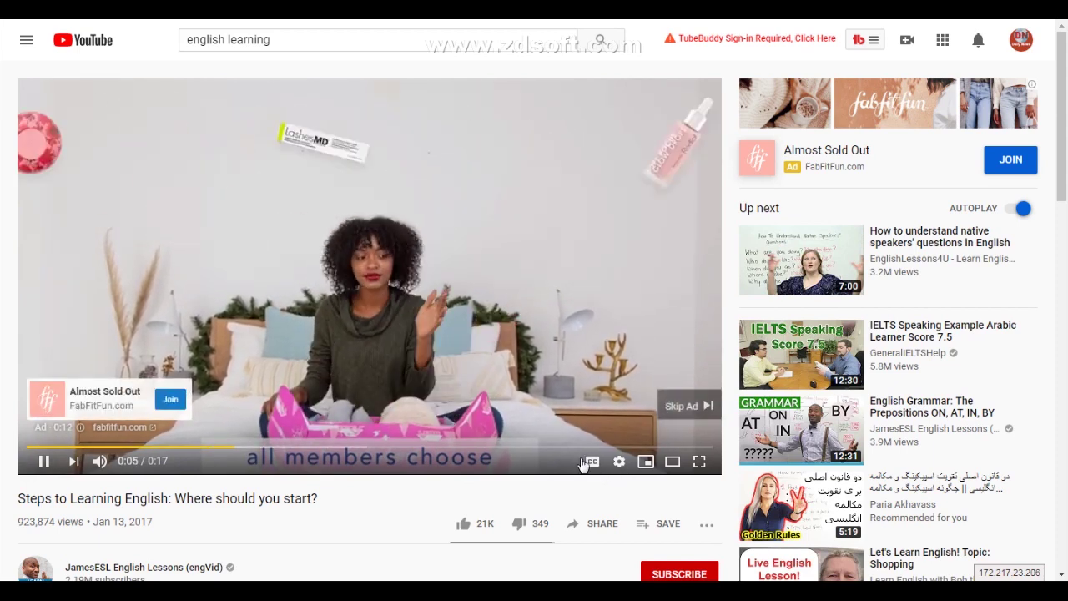
Skip the advertisement and play the English lesson muted with its subtitles turned on
click(680, 407)
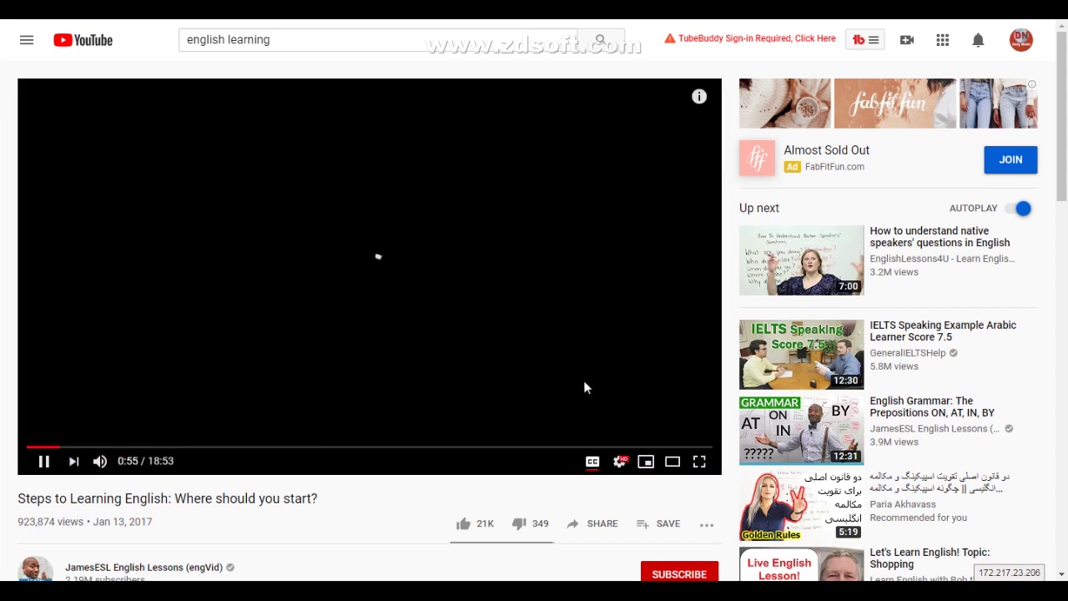
click(590, 464)
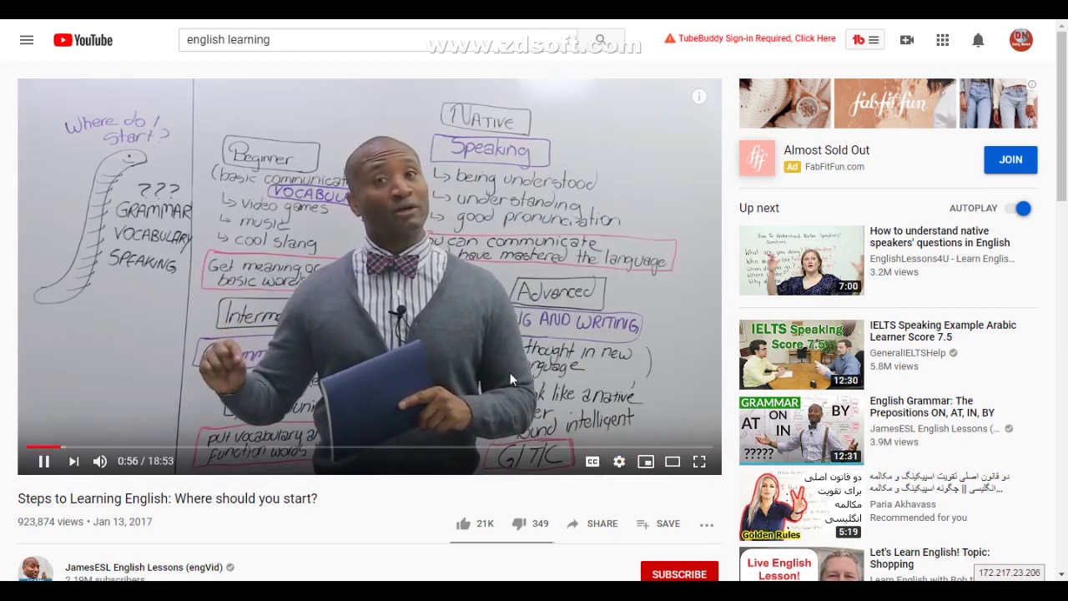
click(100, 461)
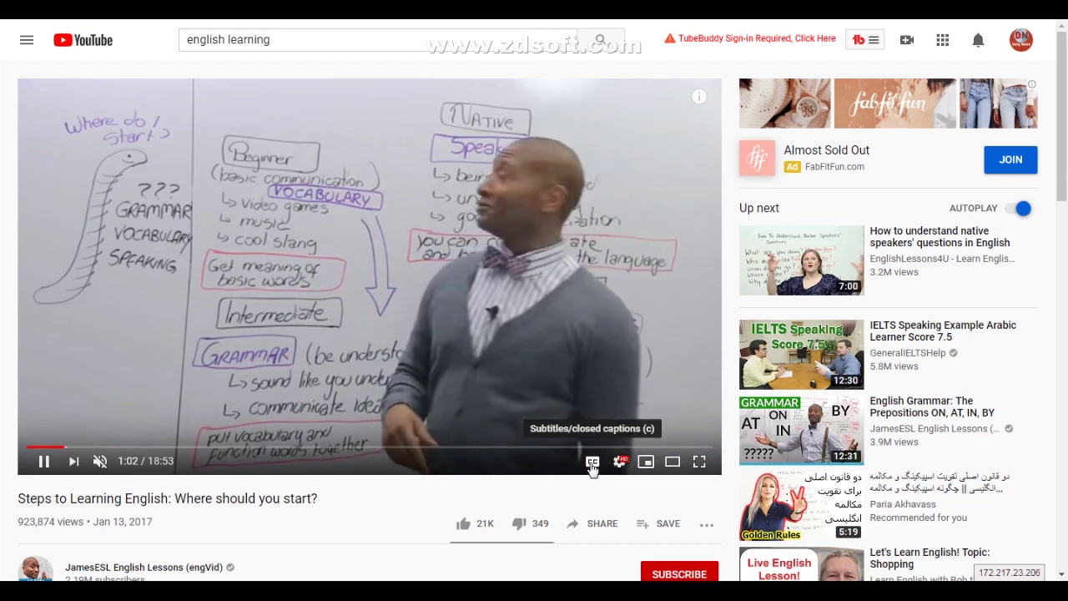
click(594, 469)
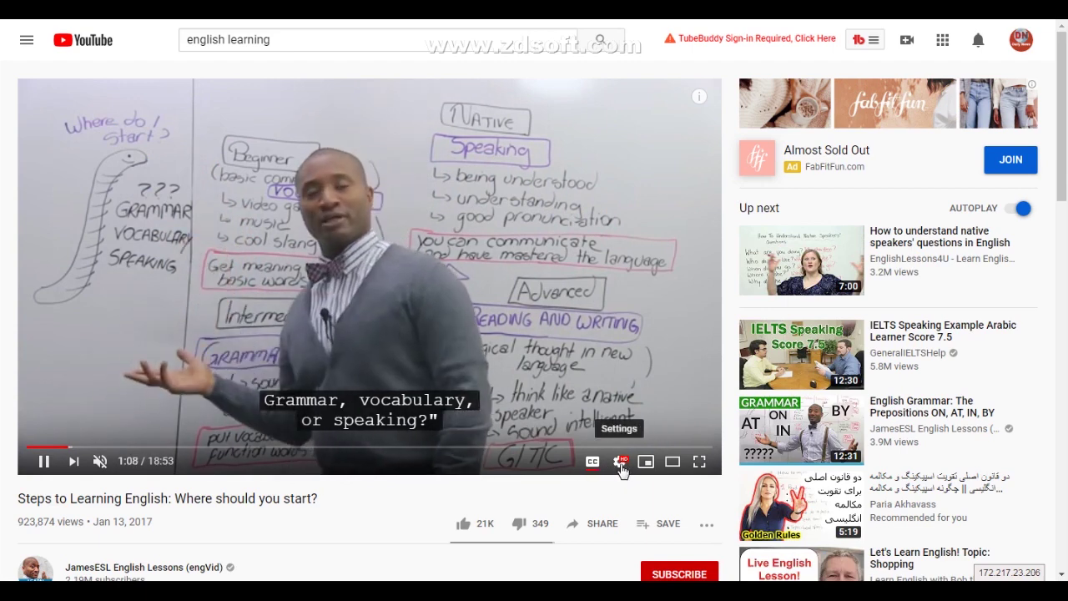
Auto-translate the video's English subtitles into Pashto
click(620, 464)
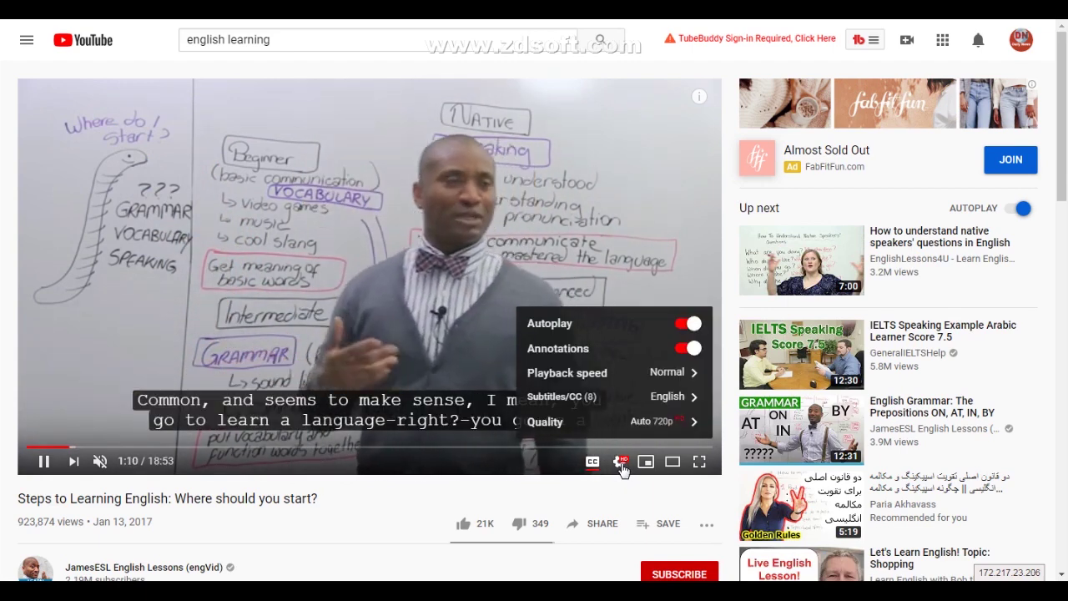
click(607, 399)
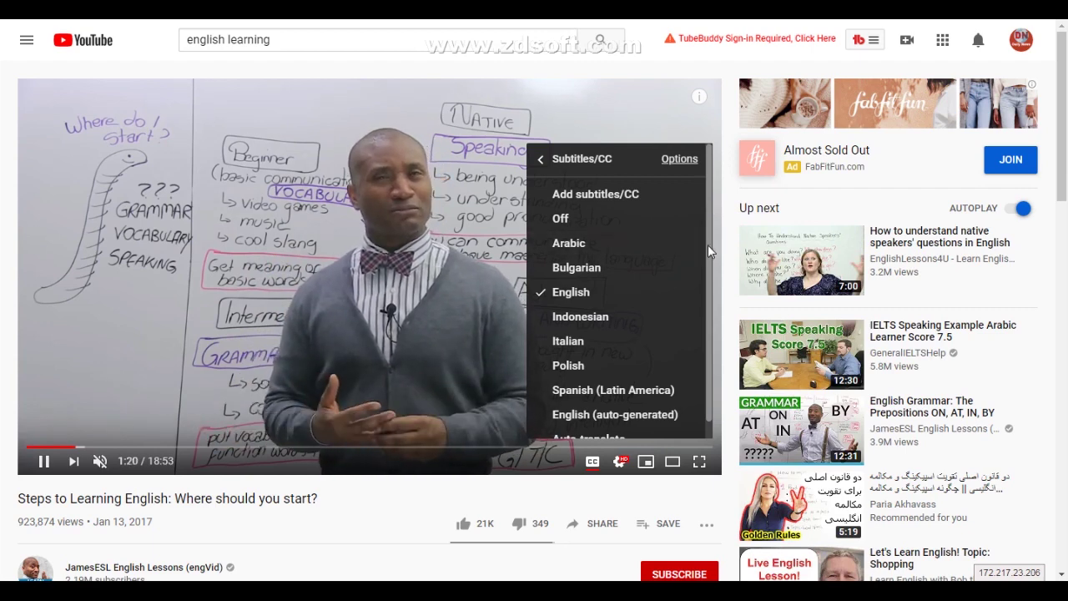
scroll(708, 245, down, 1)
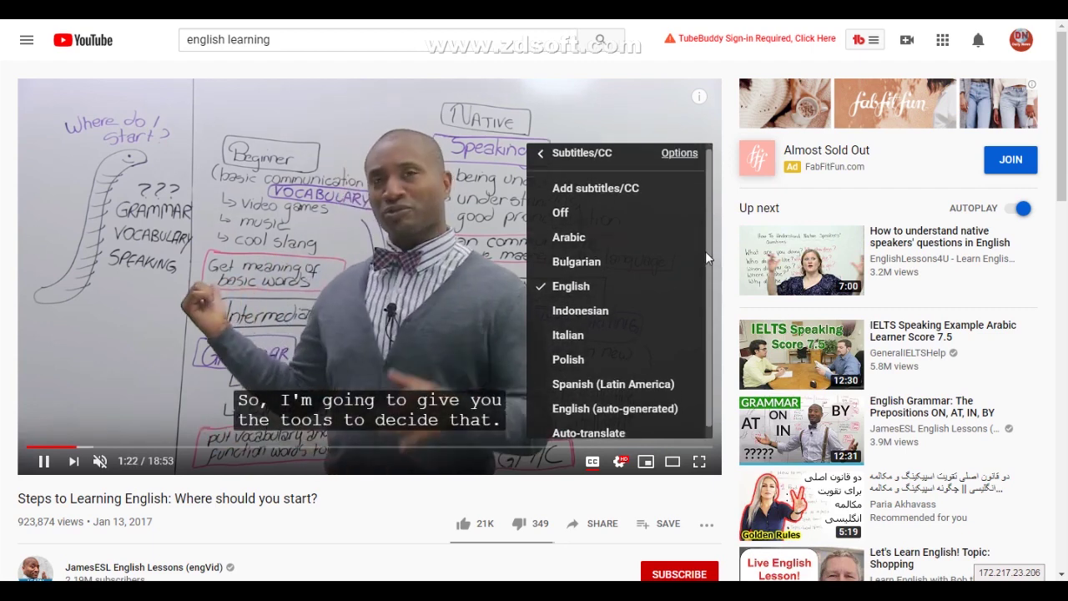
scroll(702, 255, down, 1)
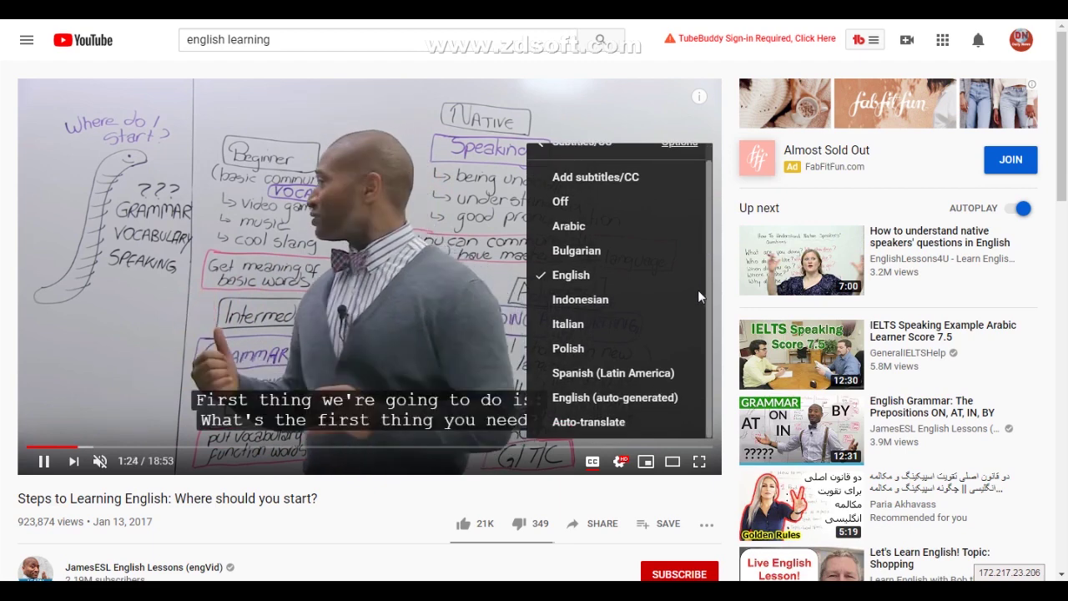
click(575, 423)
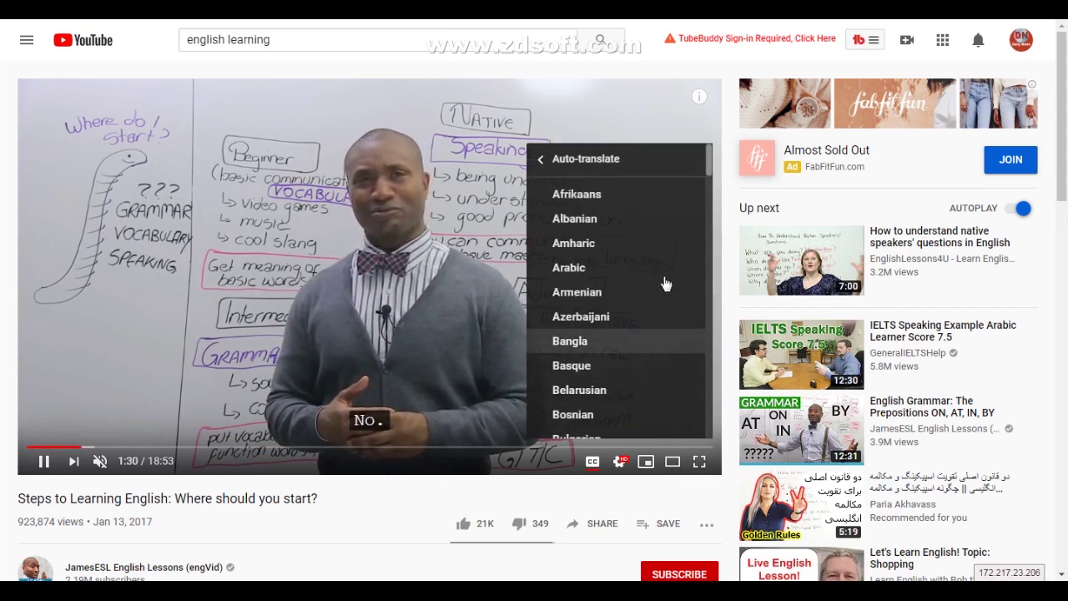
drag(705, 164, 693, 352)
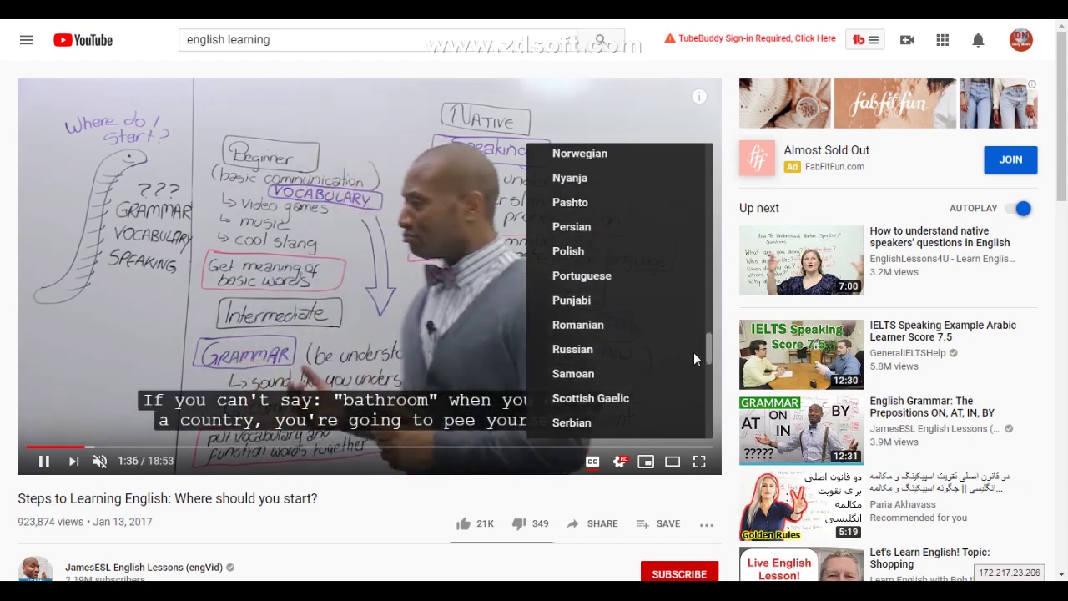
click(593, 219)
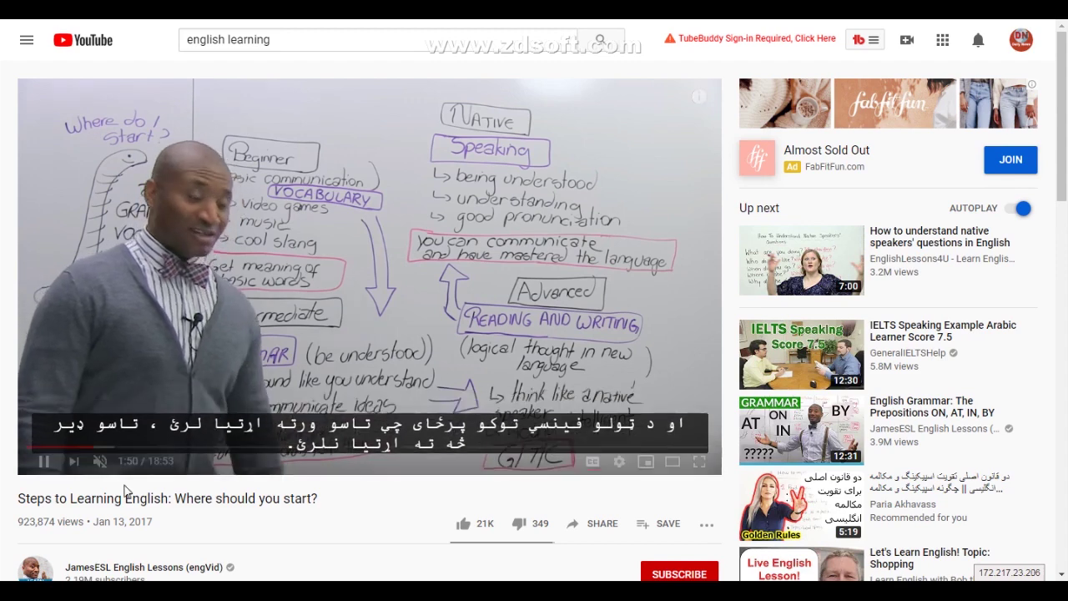
Briefly restore the sound, mute the video again and replay it from about 1:03
click(96, 468)
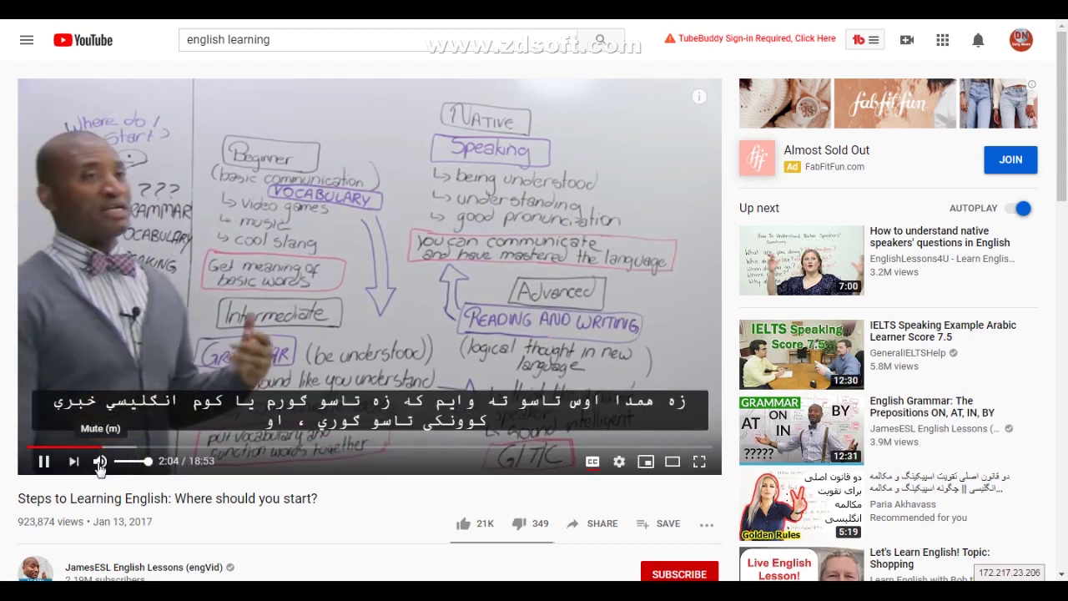
click(99, 464)
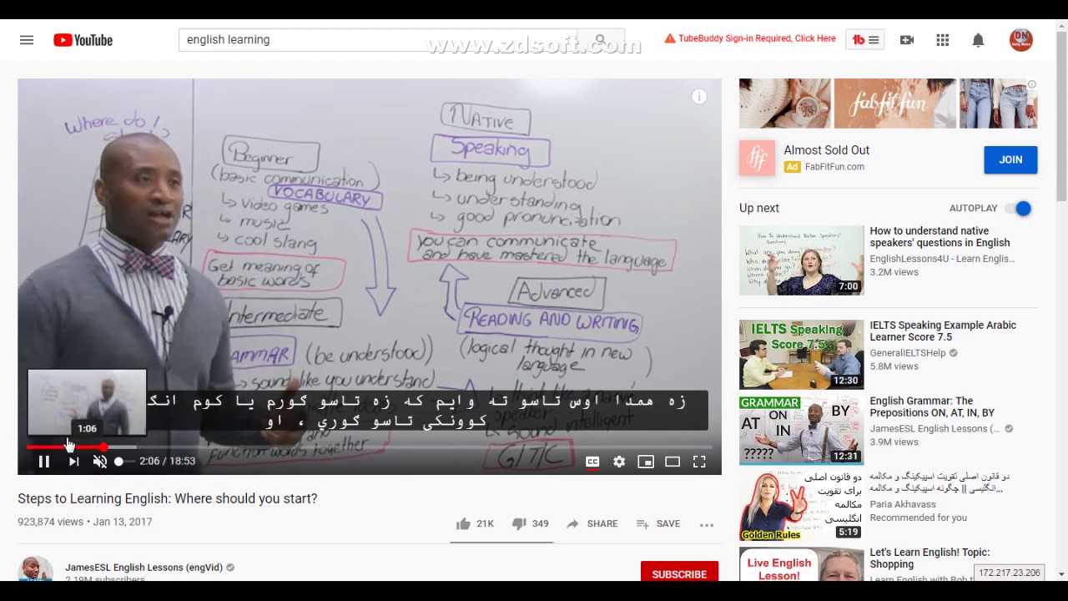
click(69, 451)
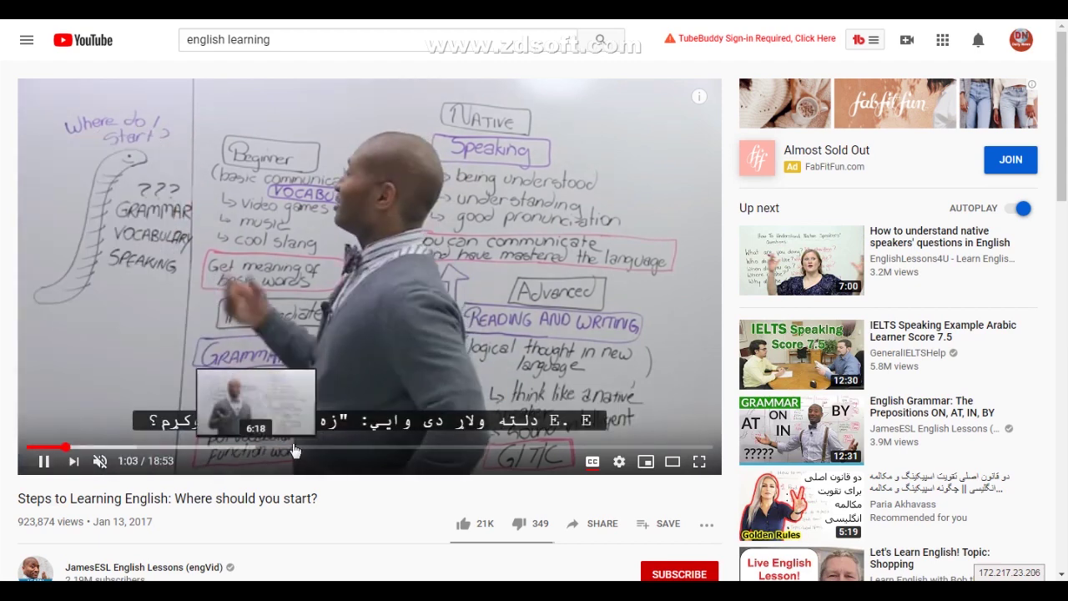
Switch the video's subtitles to the Arabic track and close the player settings
click(620, 463)
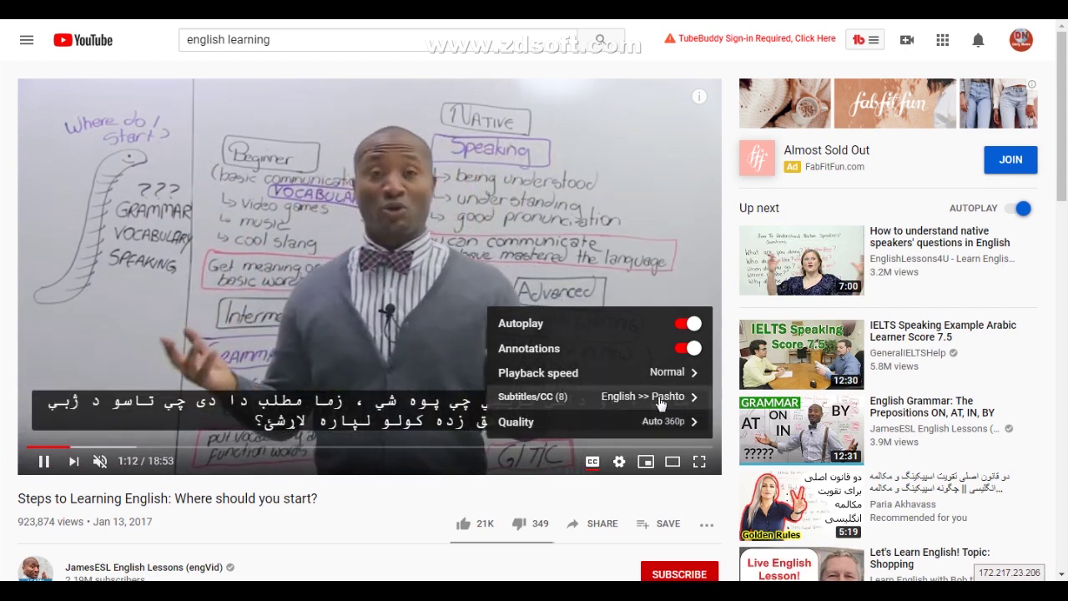
click(656, 397)
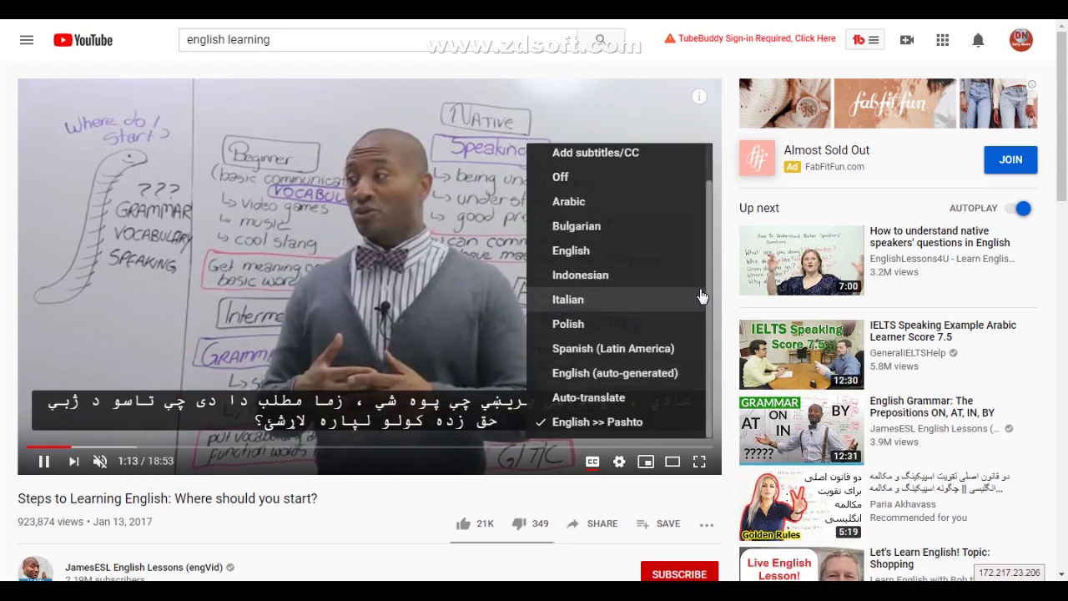
click(607, 204)
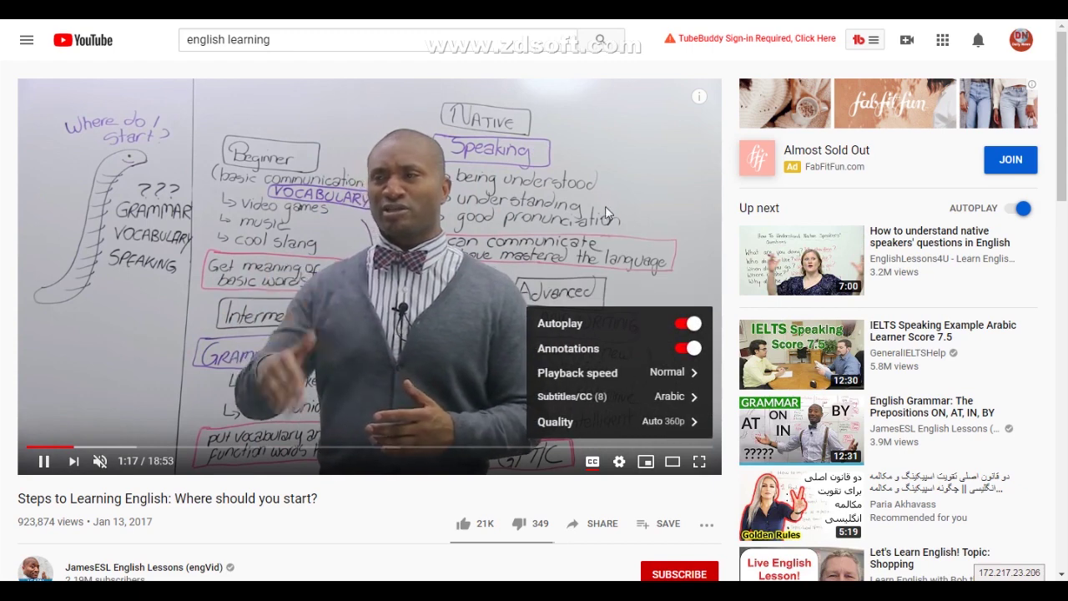
click(493, 233)
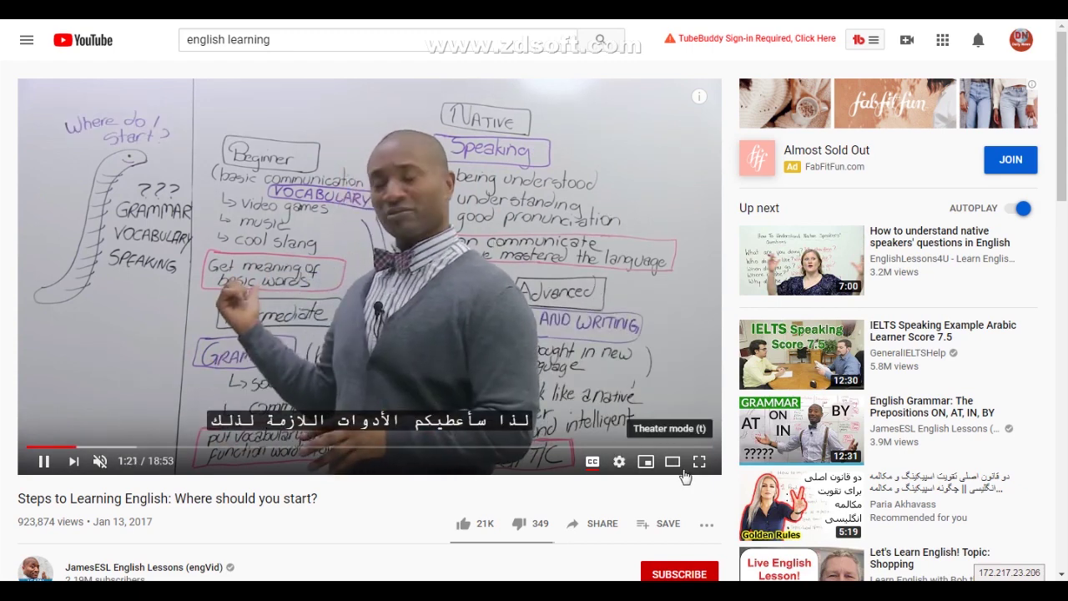
Watch the subtitled video in full screen and return to the normal page view
scroll(705, 461, down, 1)
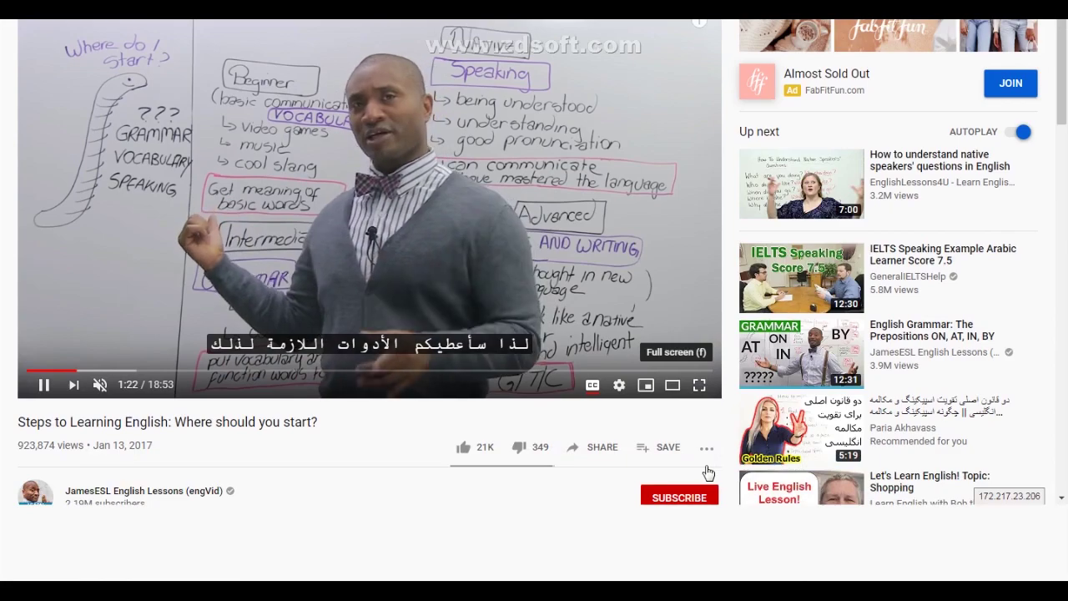
click(706, 385)
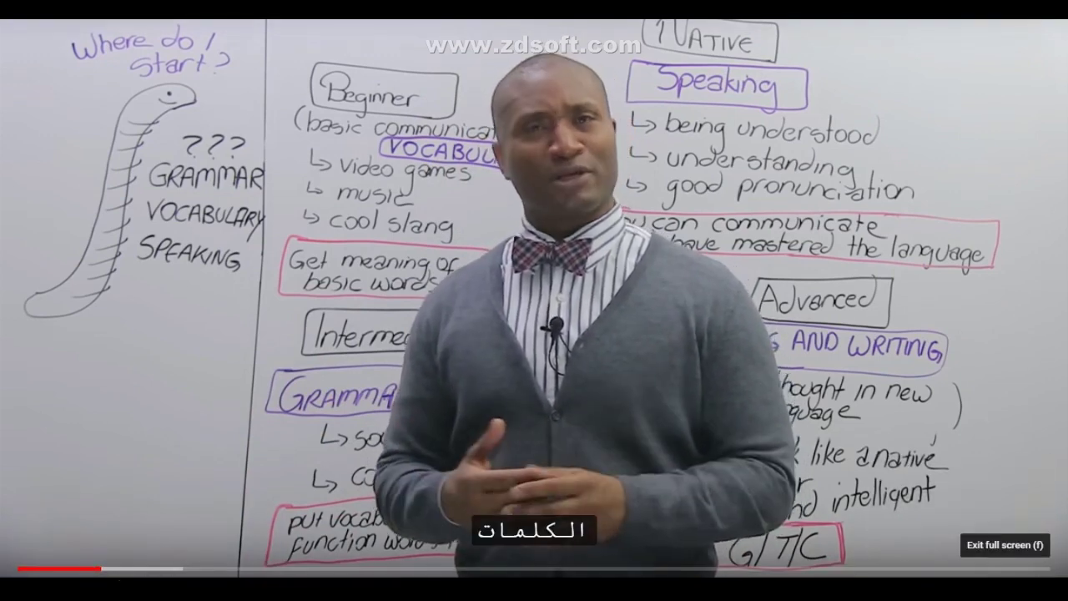
click(1028, 588)
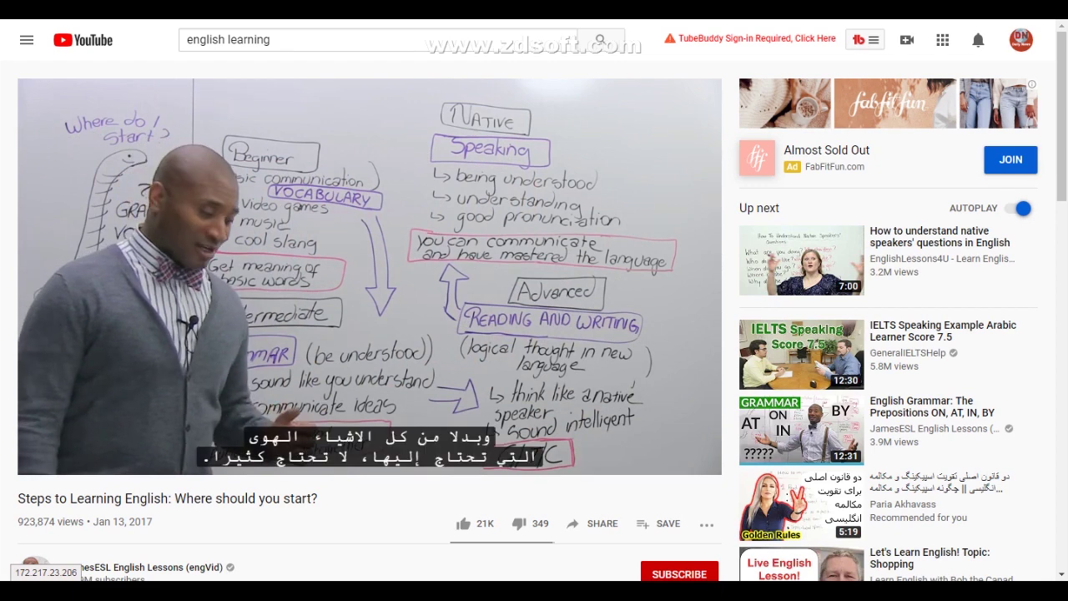
Pause the video and auto-translate its Arabic subtitles into Pashto
click(637, 368)
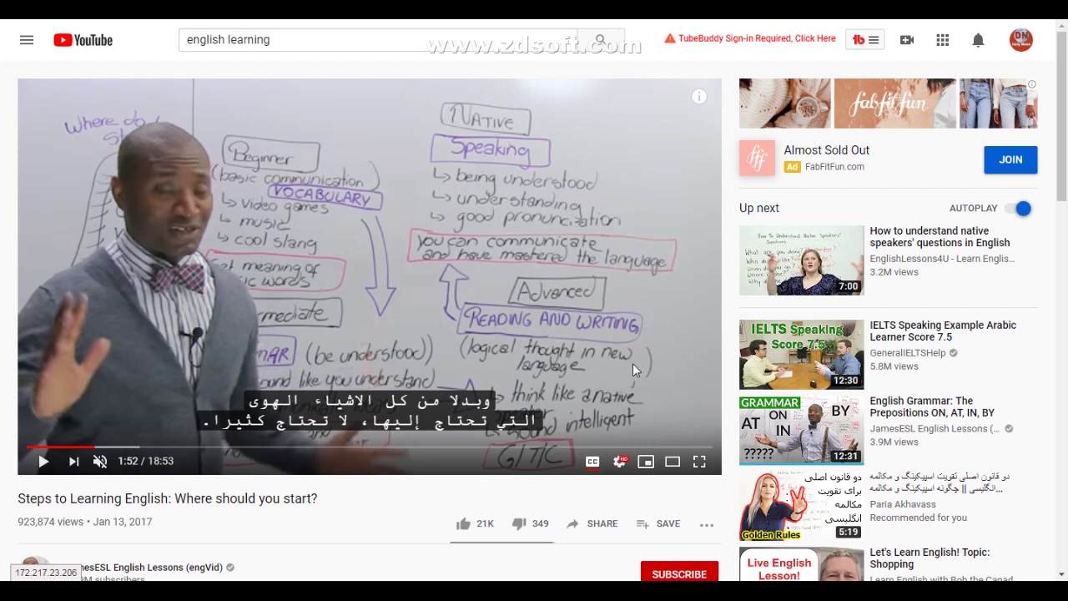
click(620, 460)
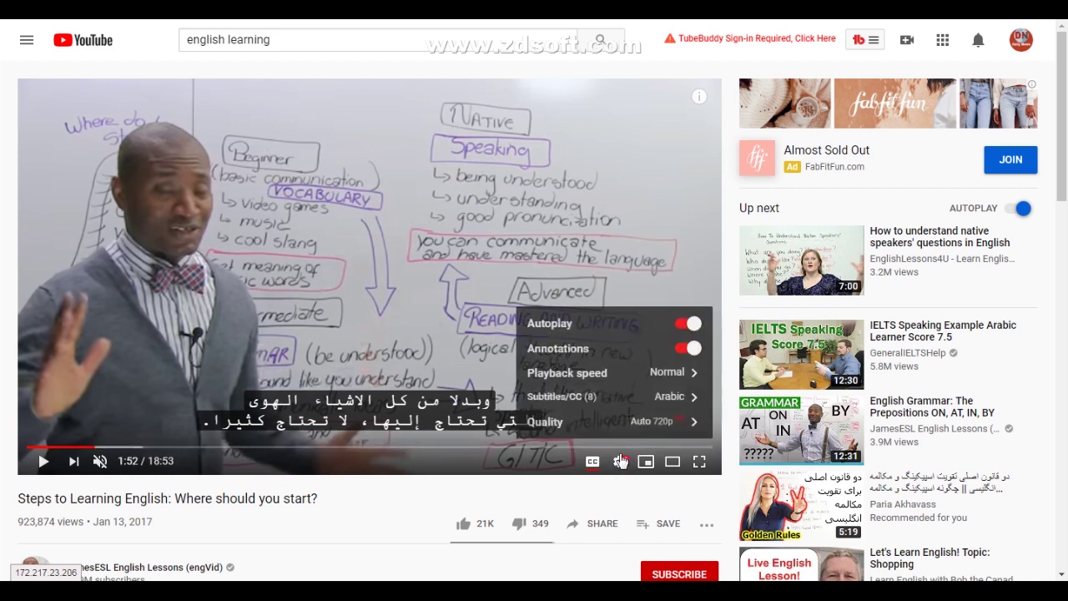
click(615, 405)
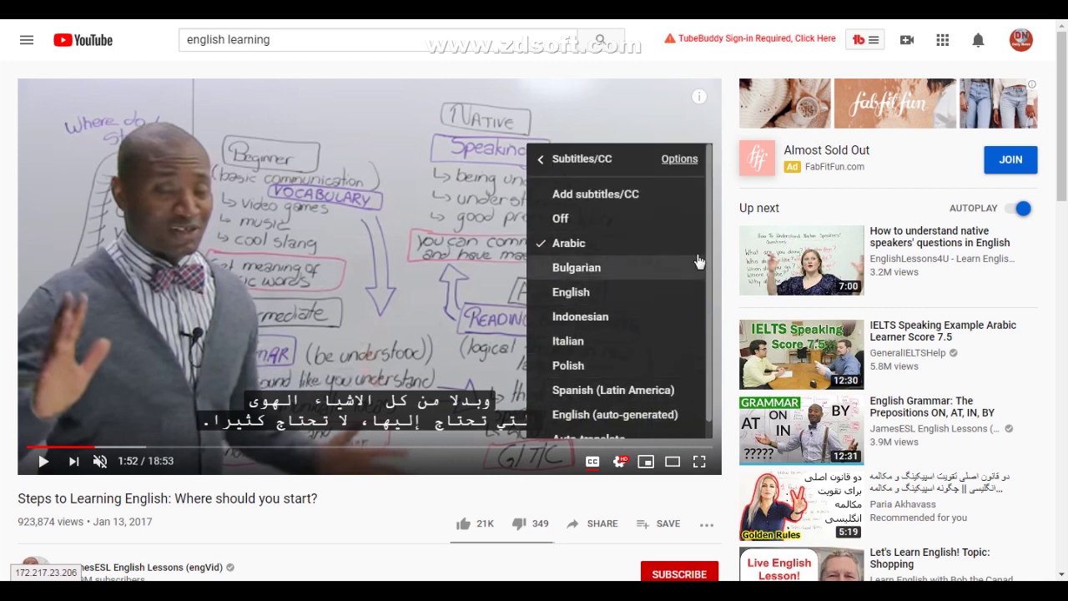
scroll(708, 242, down, 1)
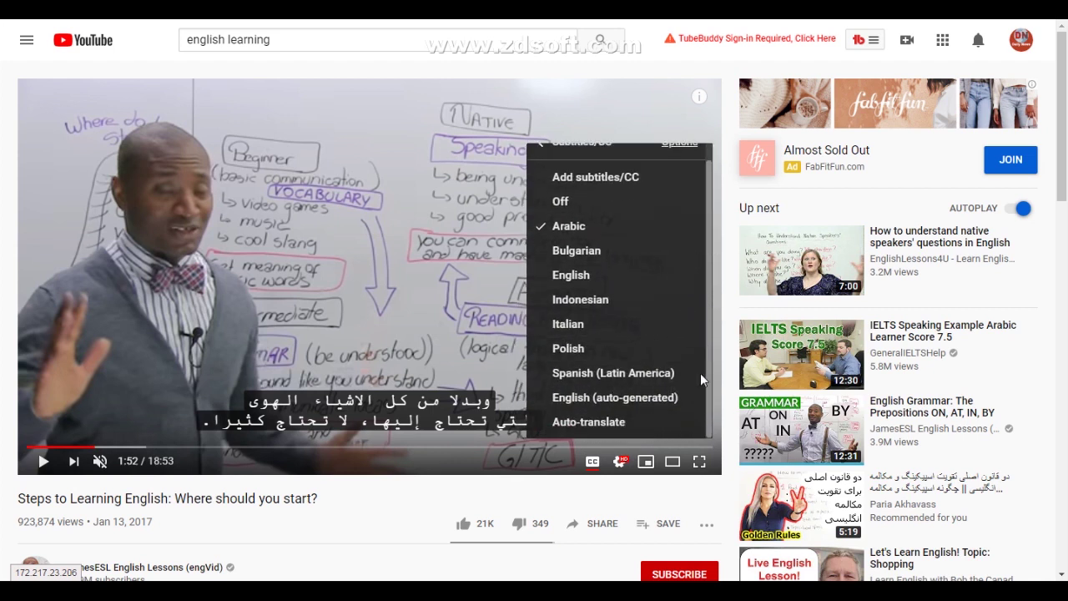
click(615, 421)
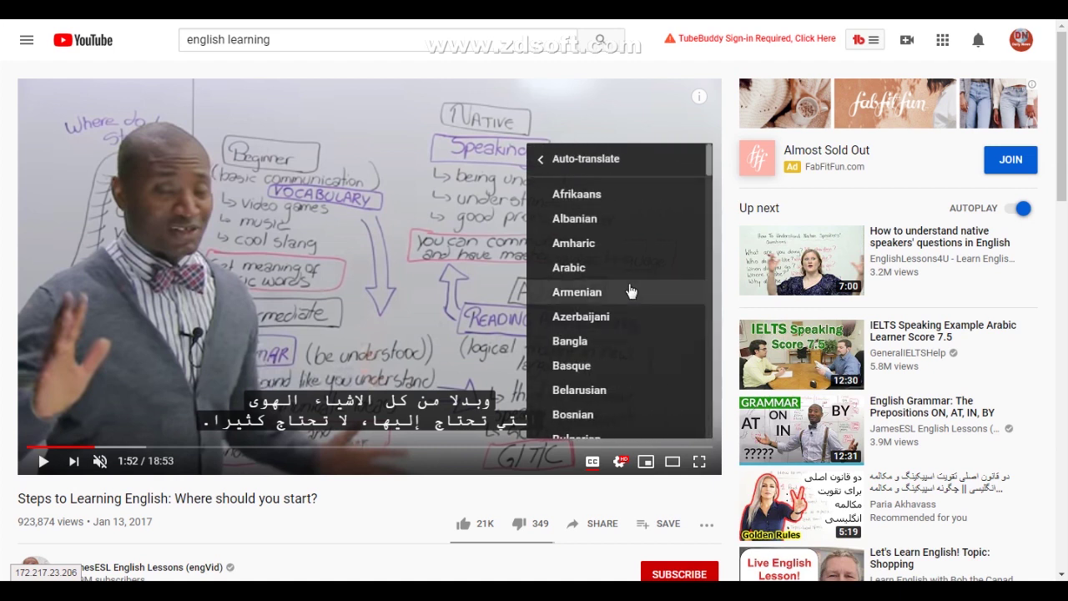
drag(706, 164, 669, 328)
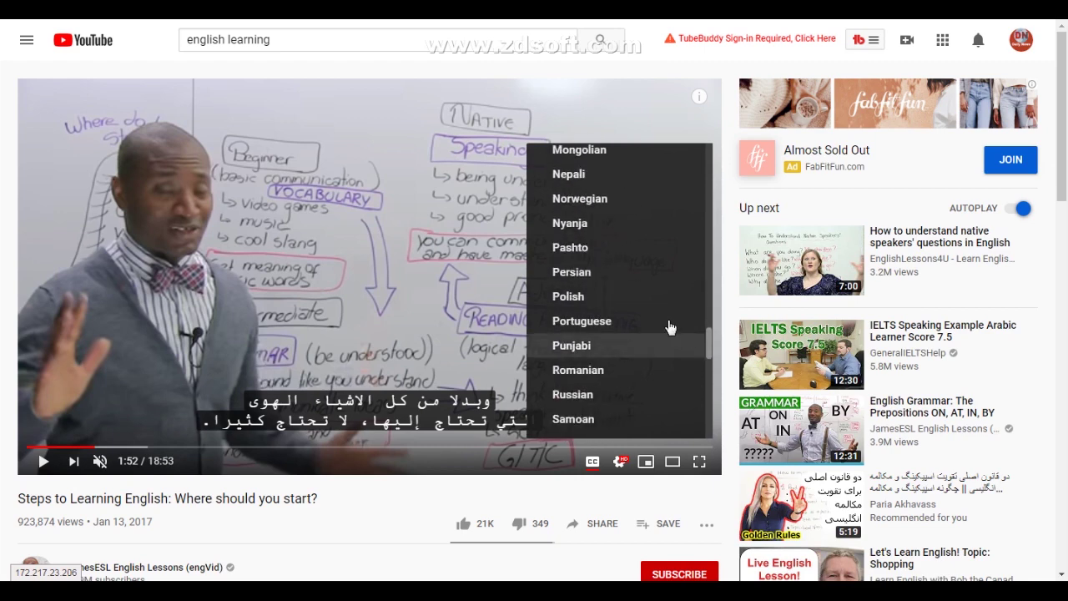
click(597, 251)
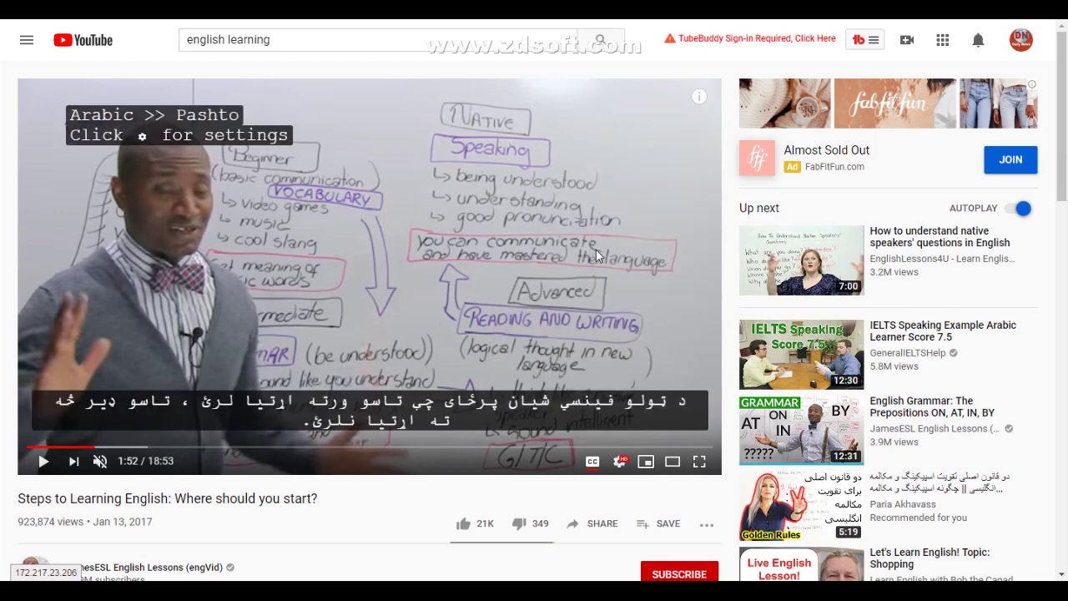
Check the subtitle tracks and auto-translate languages, and move the captions slightly higher on the picture
click(618, 464)
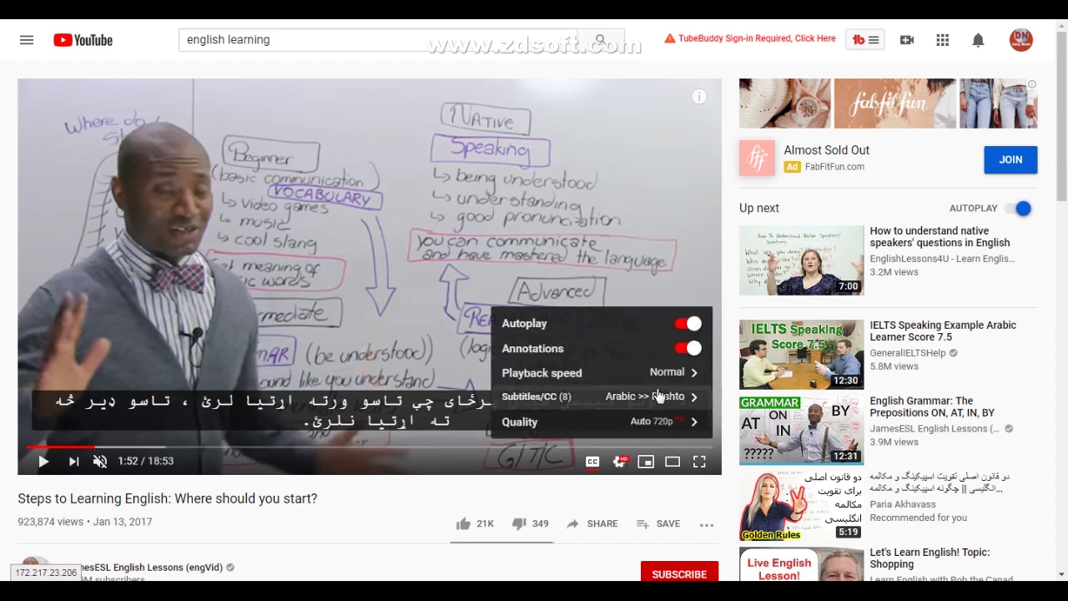
click(577, 397)
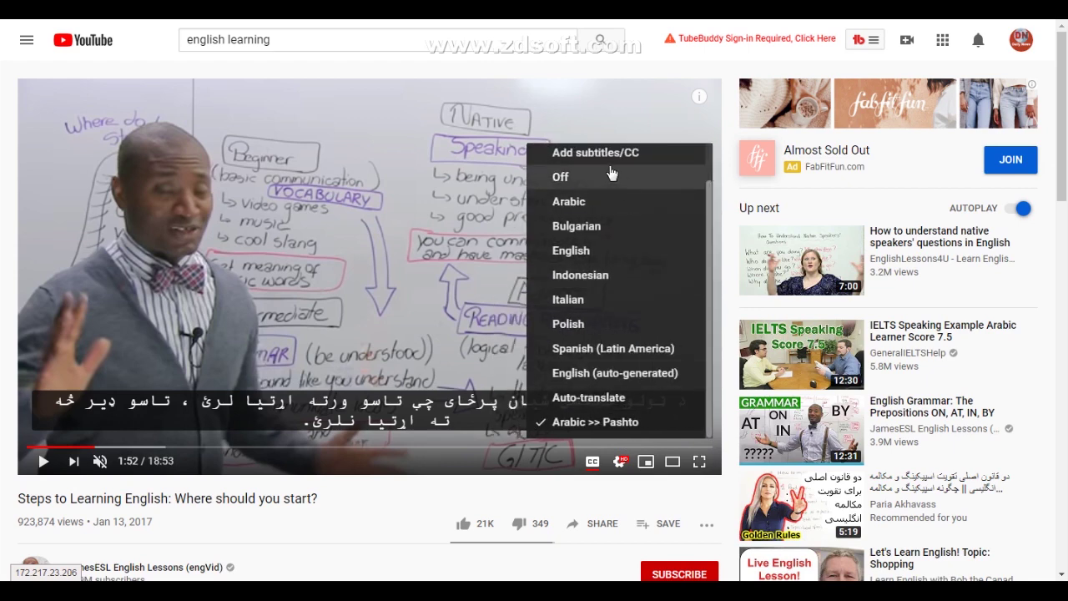
click(590, 397)
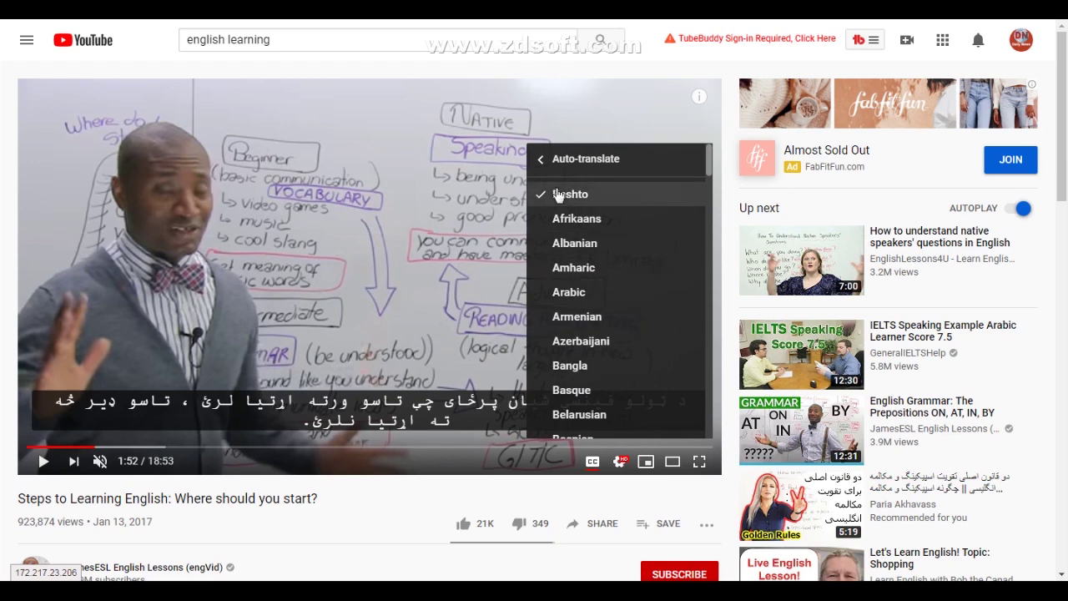
click(540, 159)
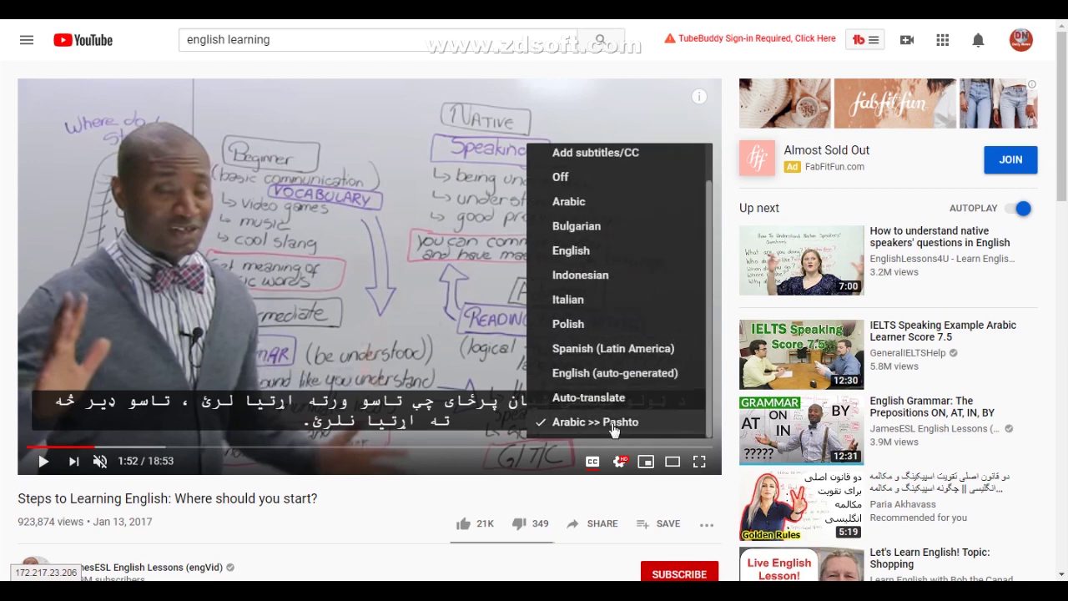
click(498, 425)
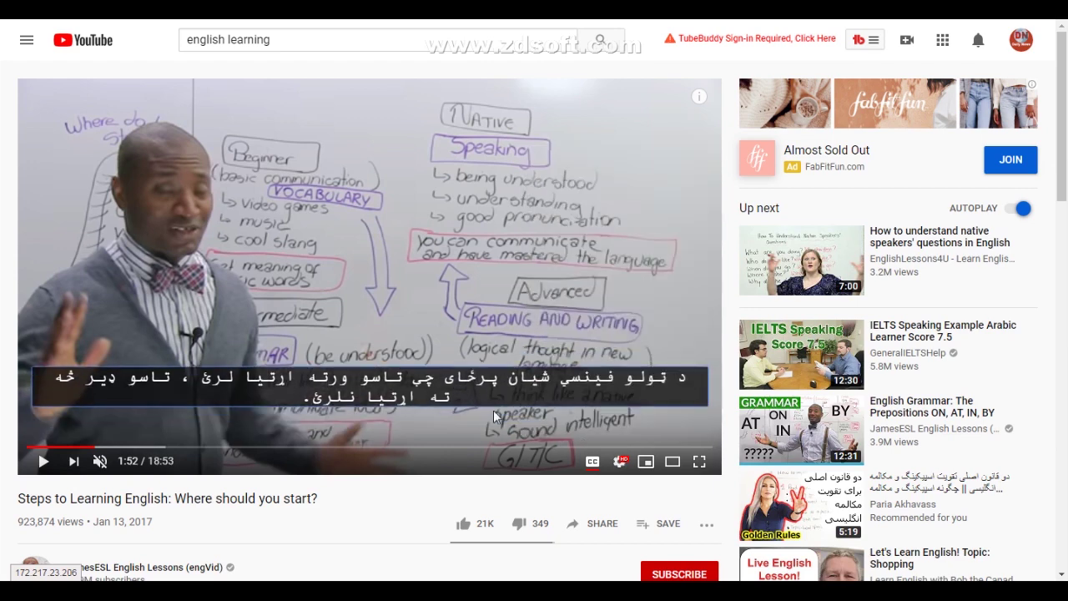
Reselect the Arabic >> Pashto translation in the video's list of subtitle tracks
click(621, 463)
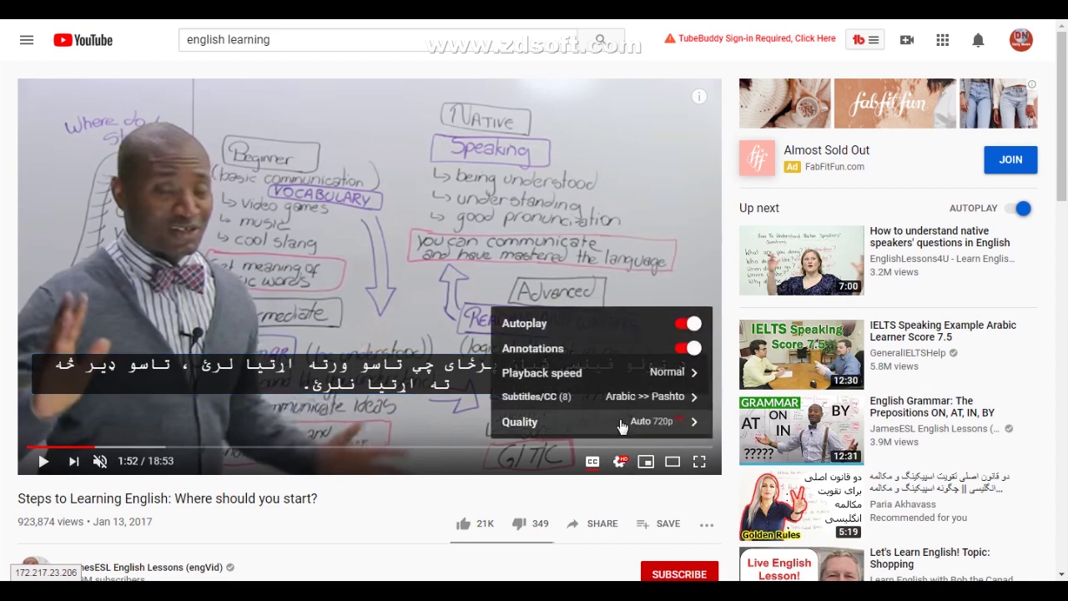
click(601, 406)
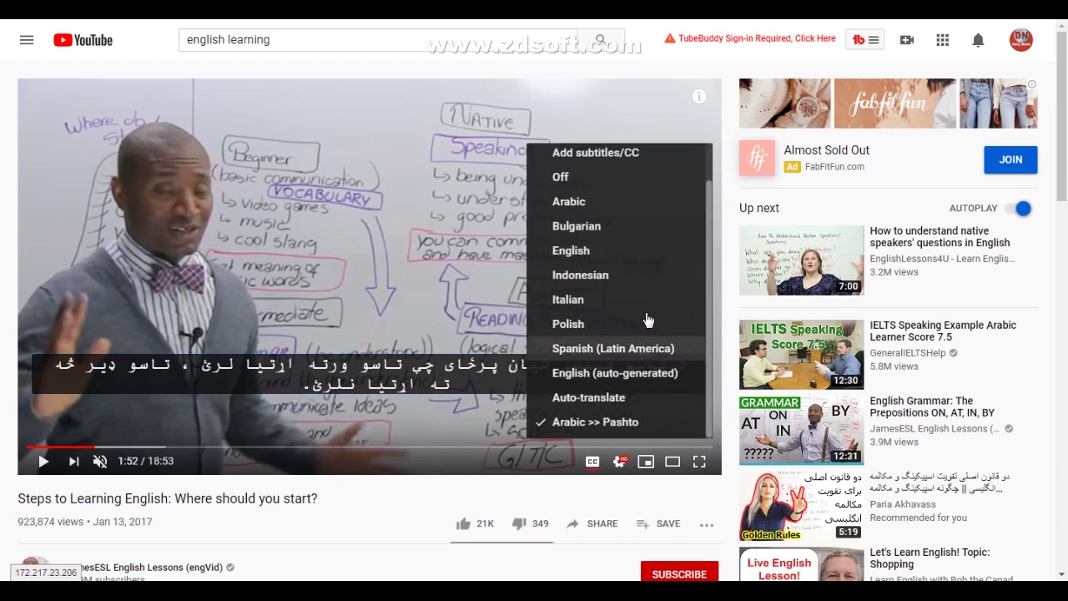
click(573, 427)
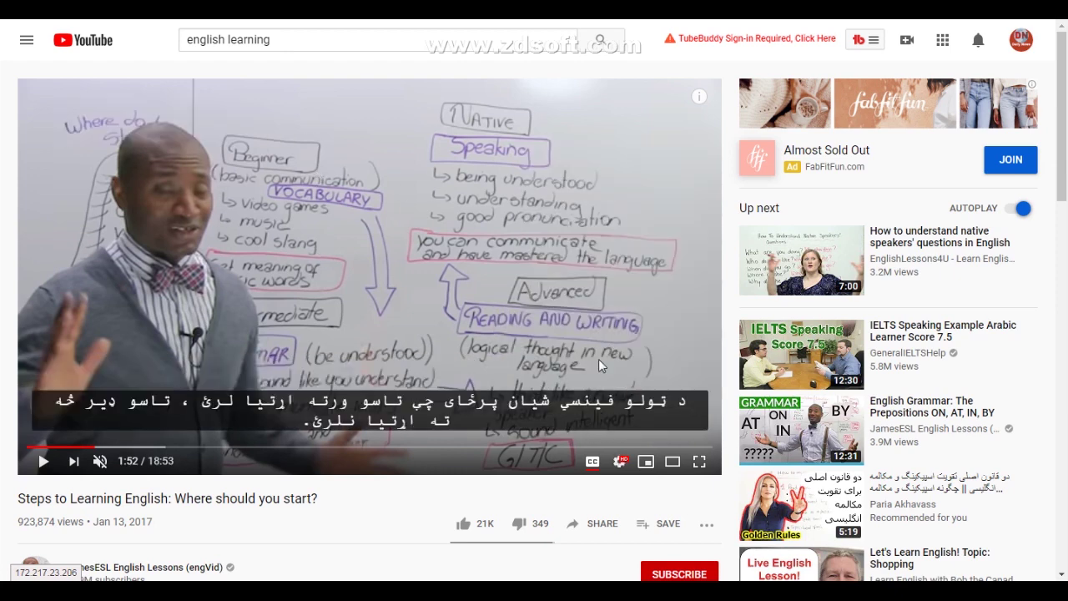
Set the subtitles' font color to Green and resume playing the video
click(618, 464)
click(618, 401)
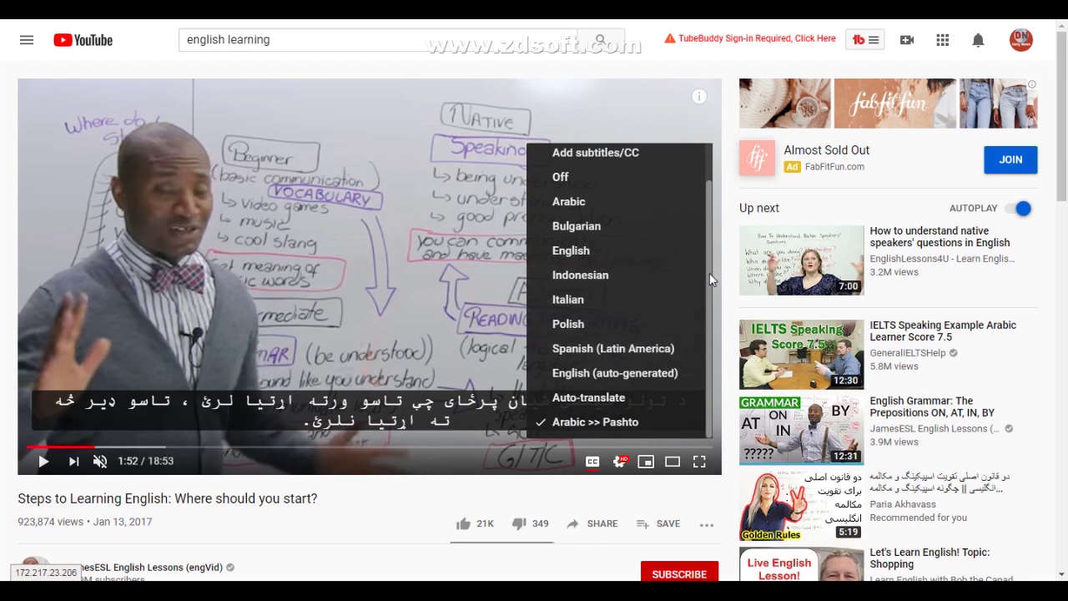
scroll(712, 162, up, 1)
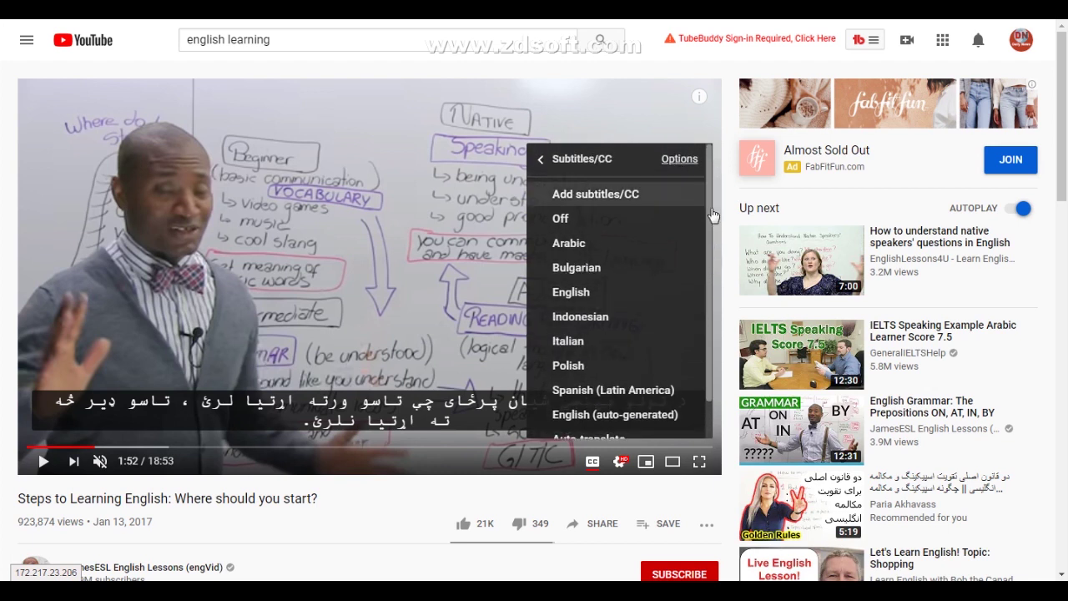
click(675, 160)
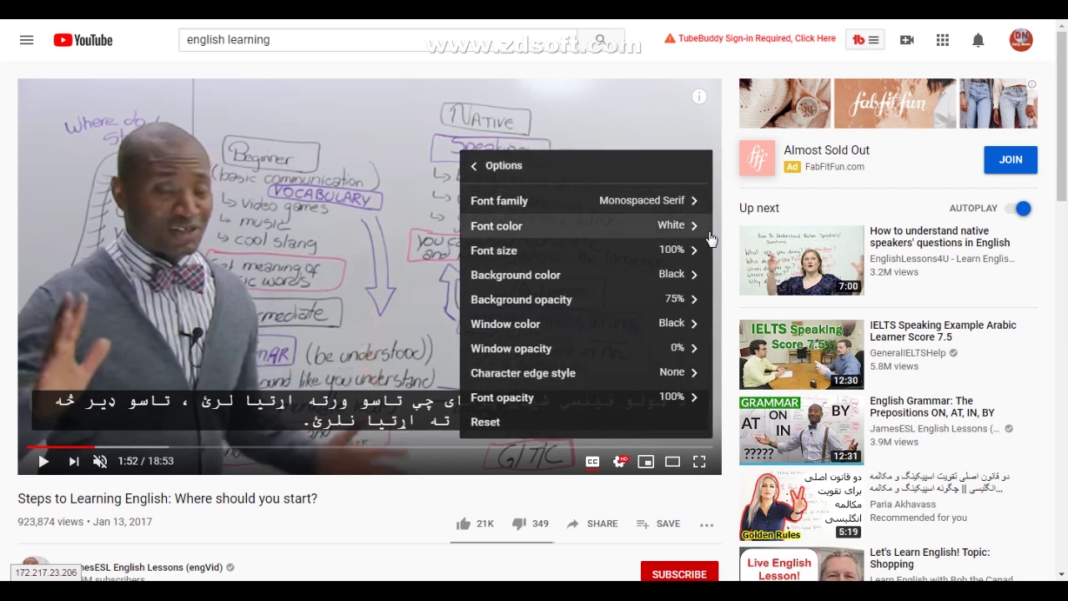
click(506, 227)
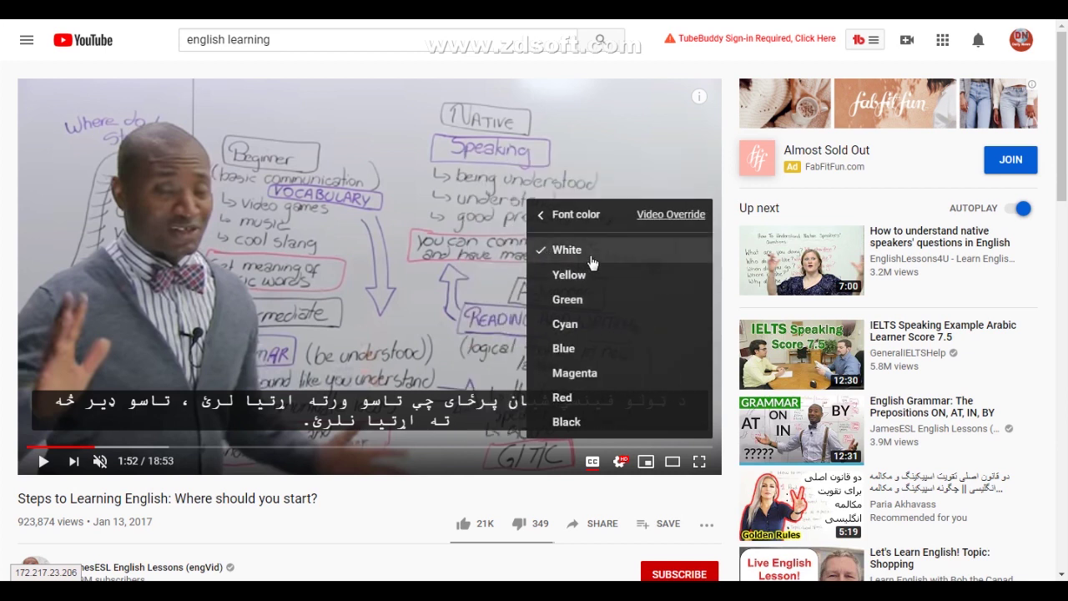
click(603, 308)
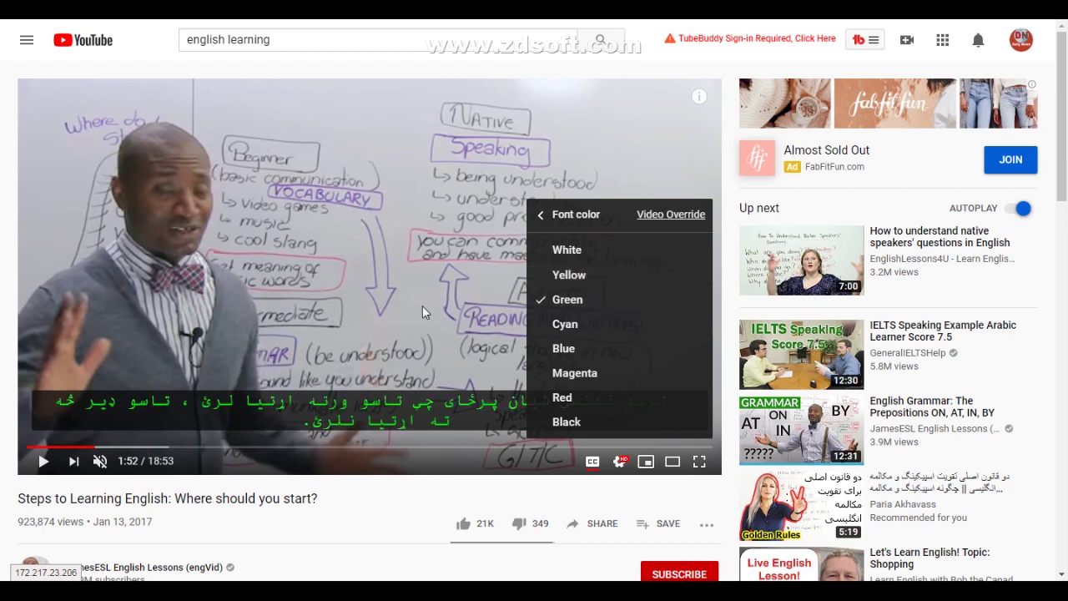
click(424, 307)
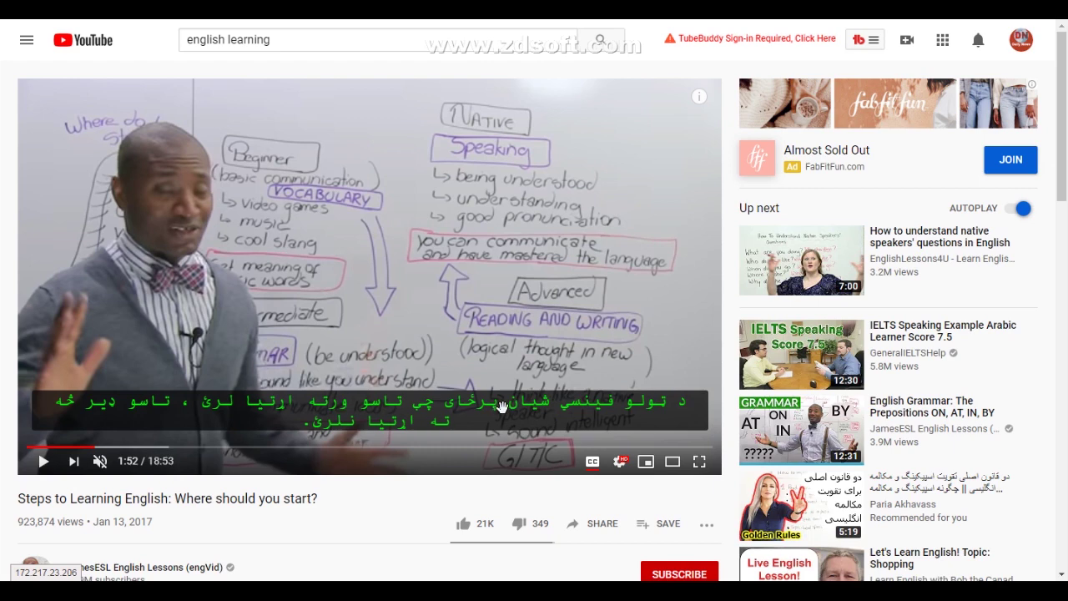
click(319, 257)
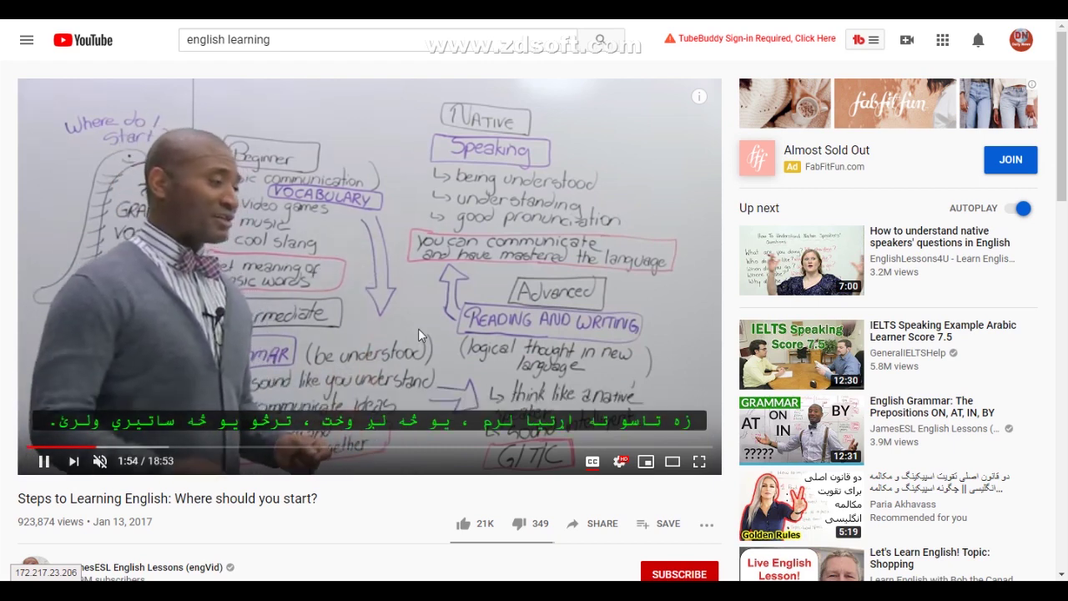
Check the quality levels offered for the video and close the player settings
click(619, 461)
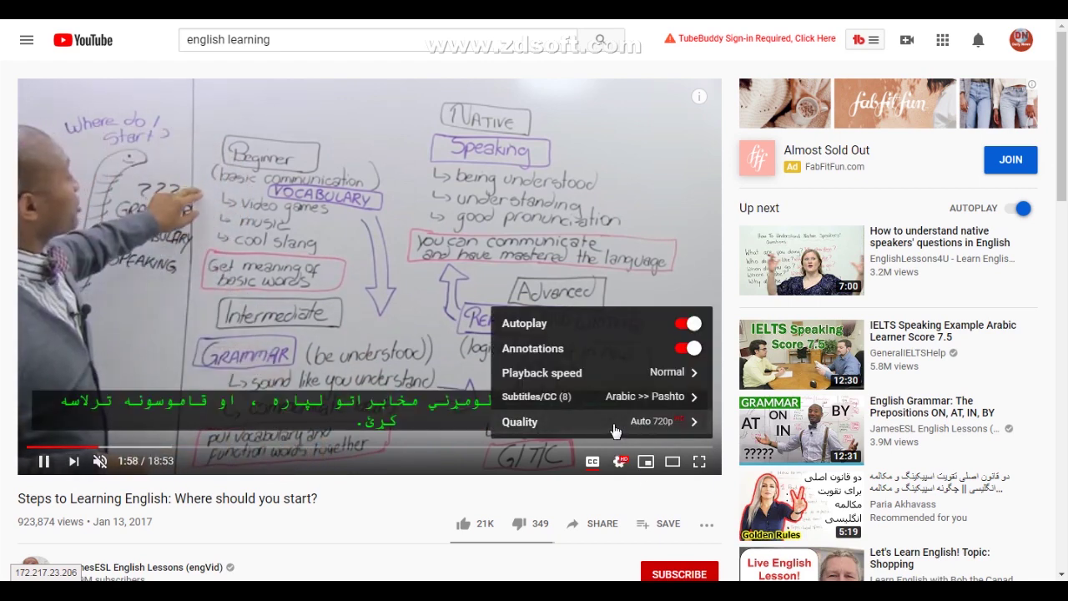
click(609, 422)
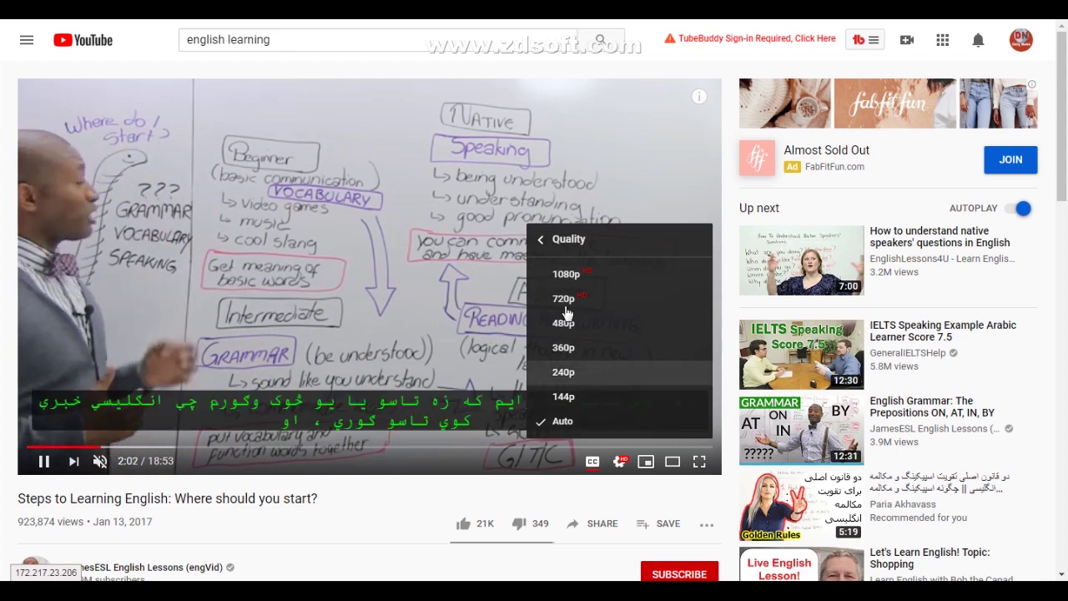
click(620, 466)
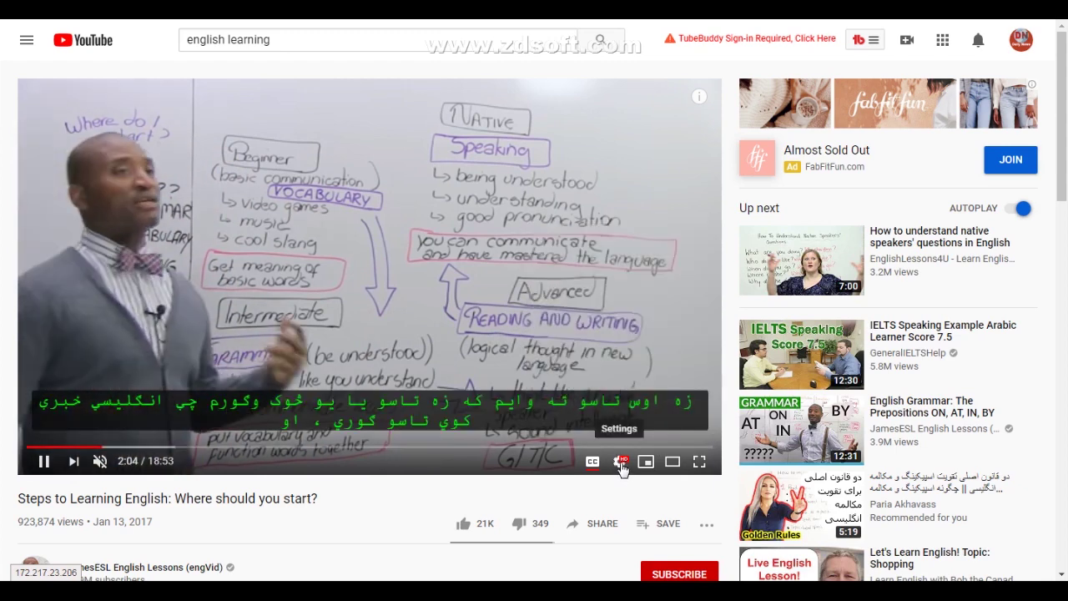
Try the Proportional Serif font family on the subtitles and set it to Monospaced Sans-Serif
click(622, 467)
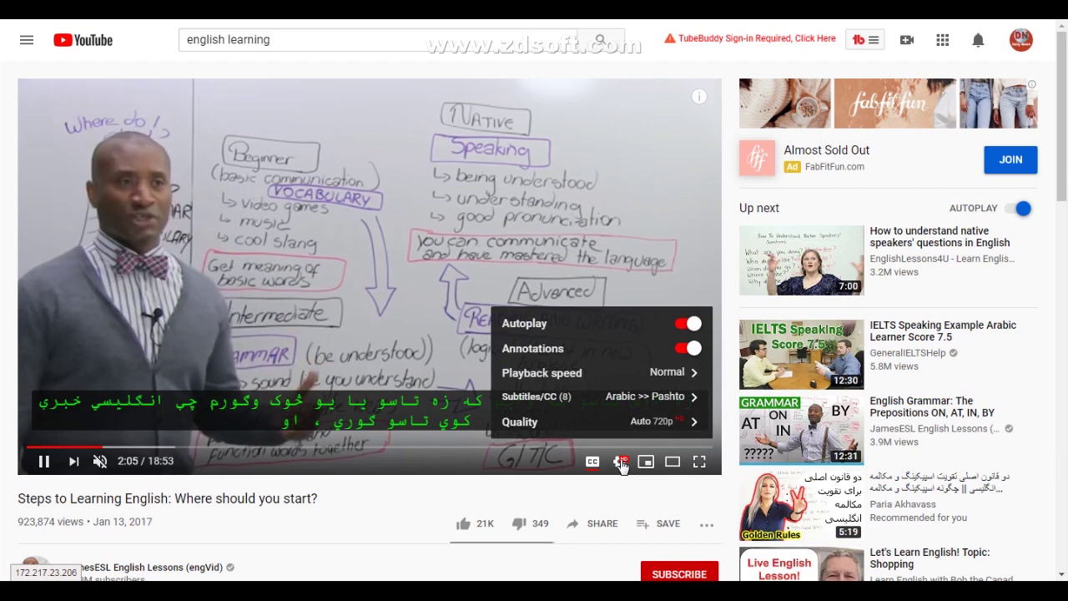
click(612, 400)
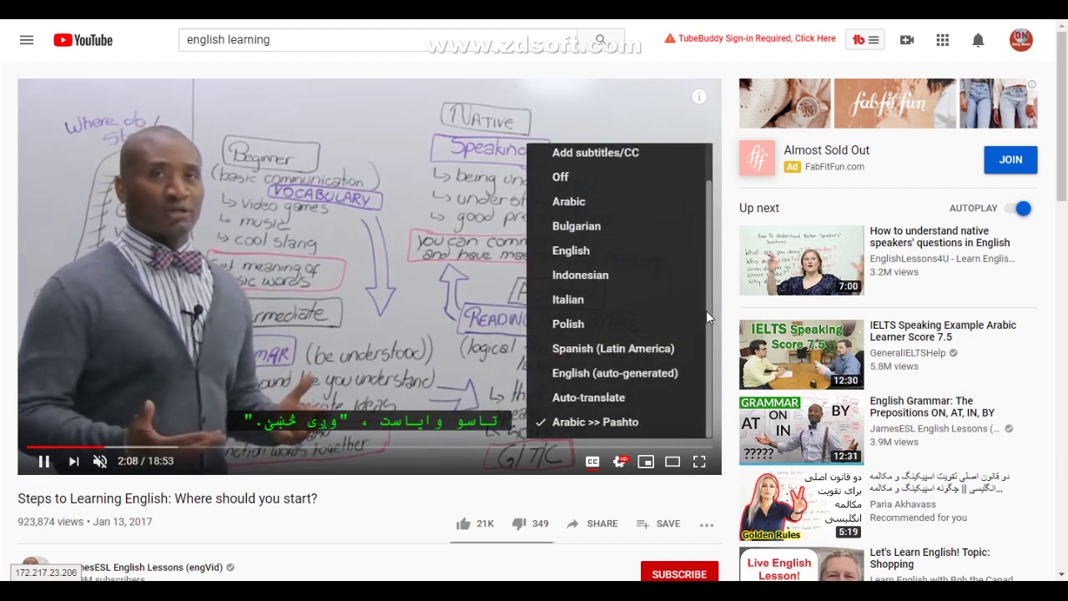
scroll(707, 309, up, 2)
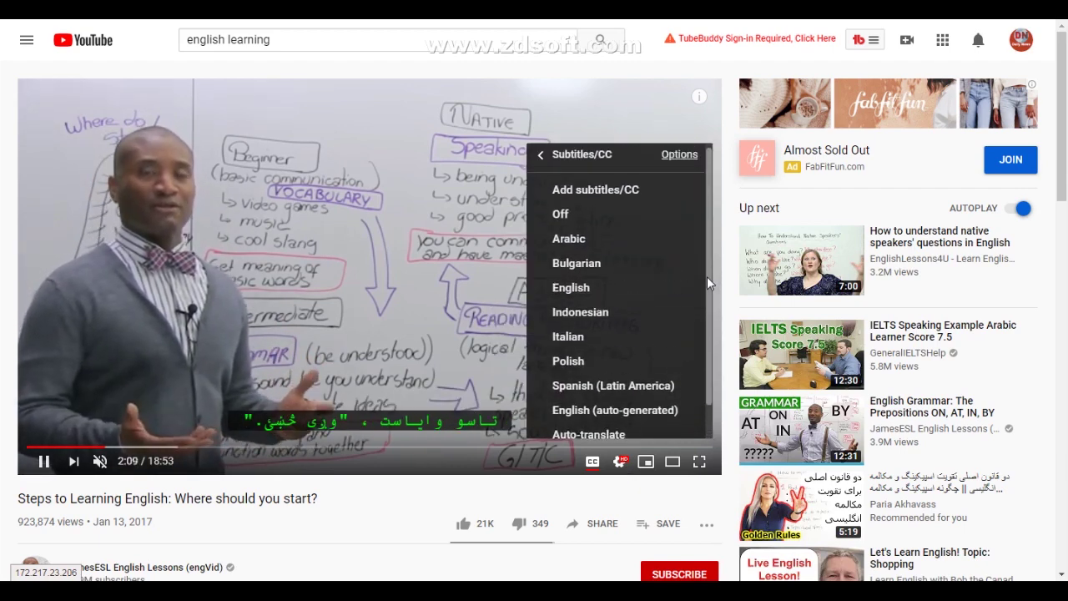
click(678, 159)
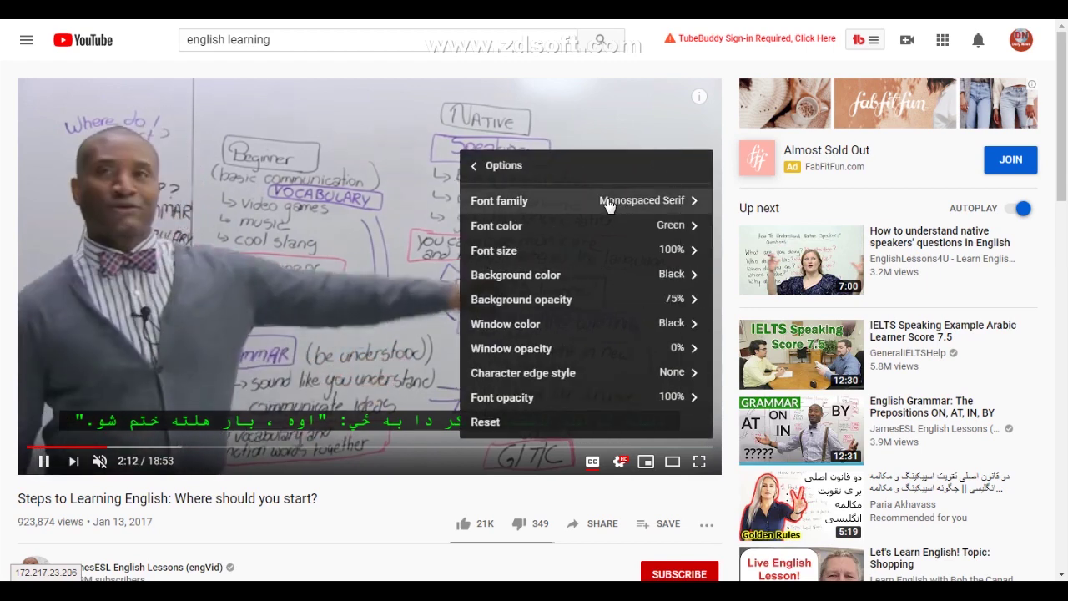
click(607, 200)
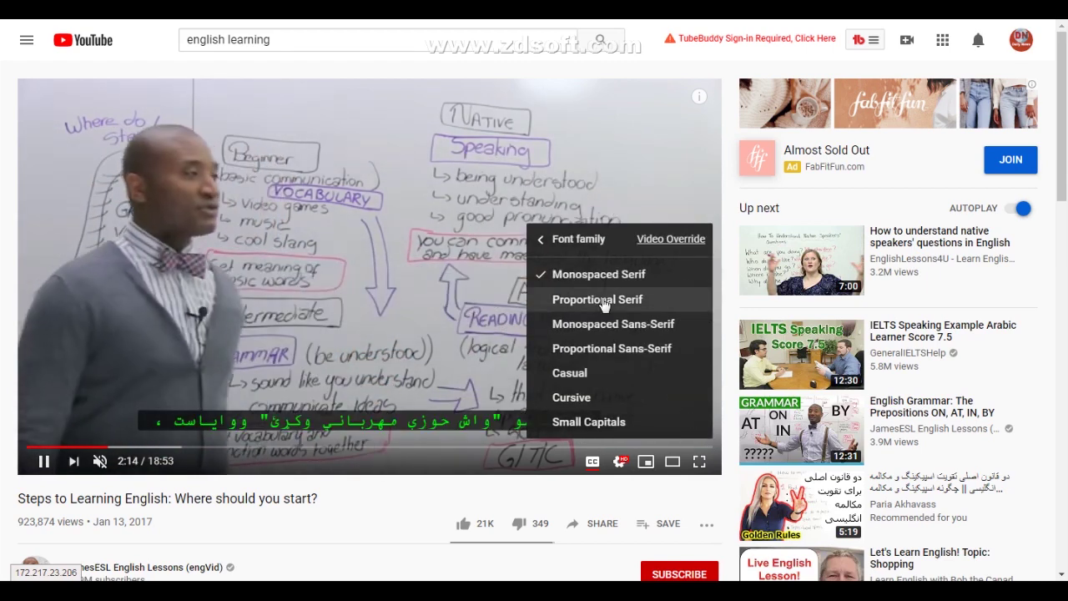
click(573, 326)
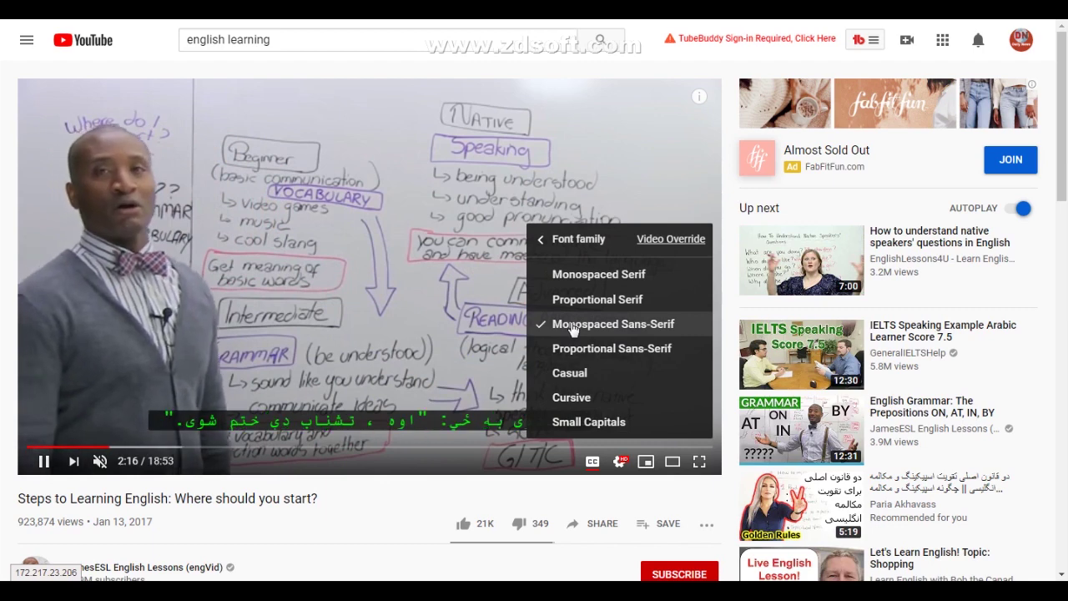
click(562, 302)
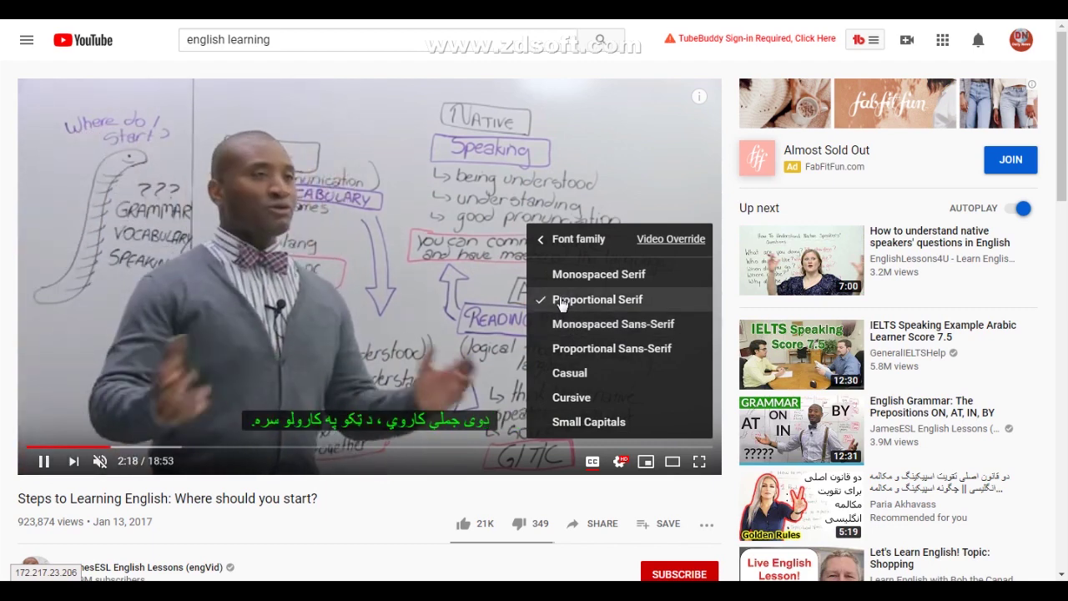
click(572, 350)
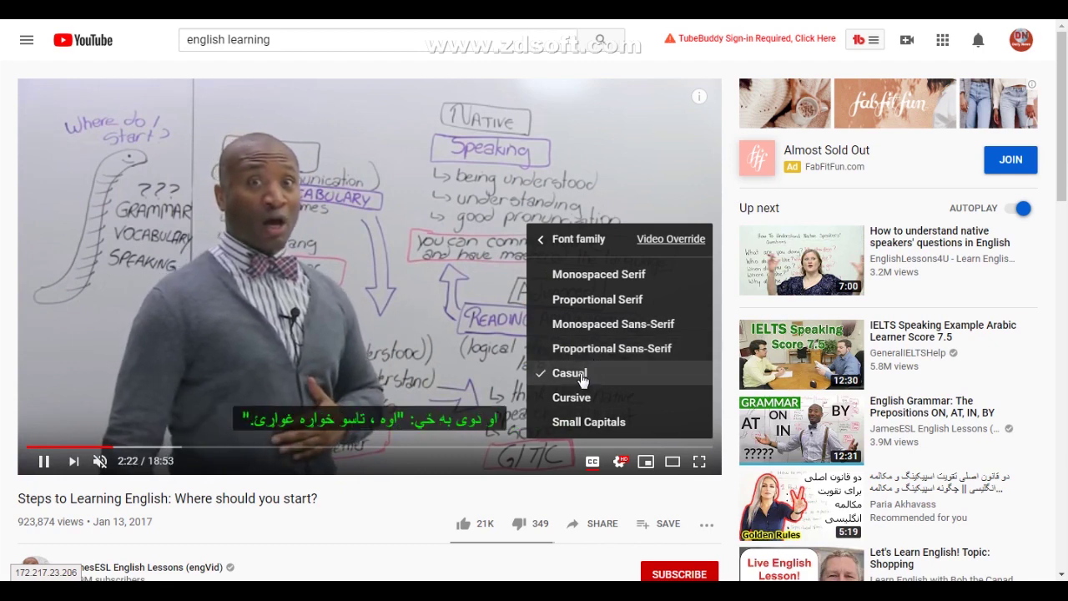
click(581, 377)
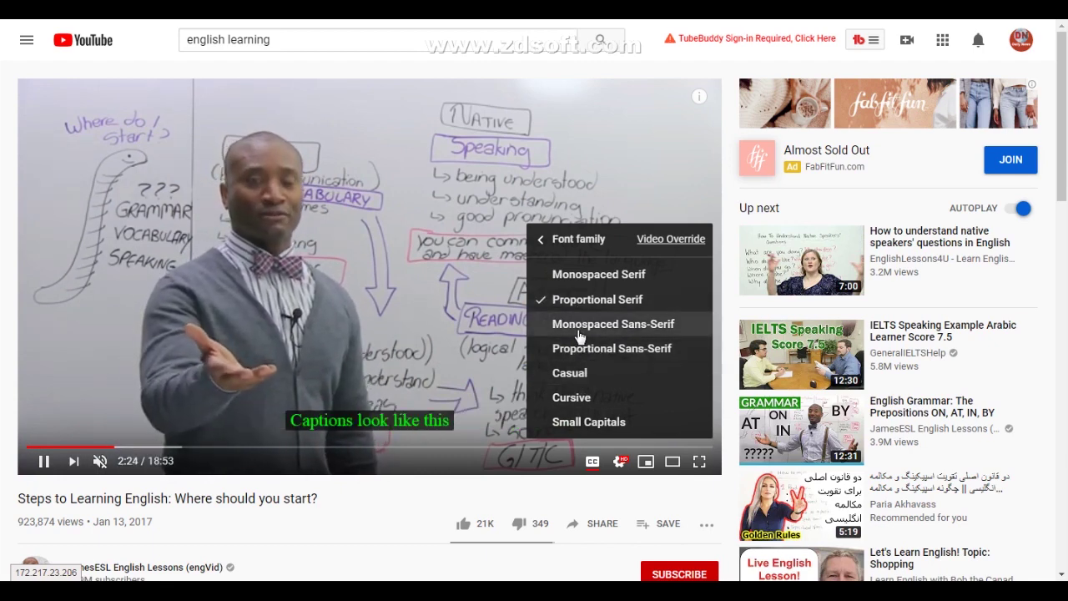
click(577, 325)
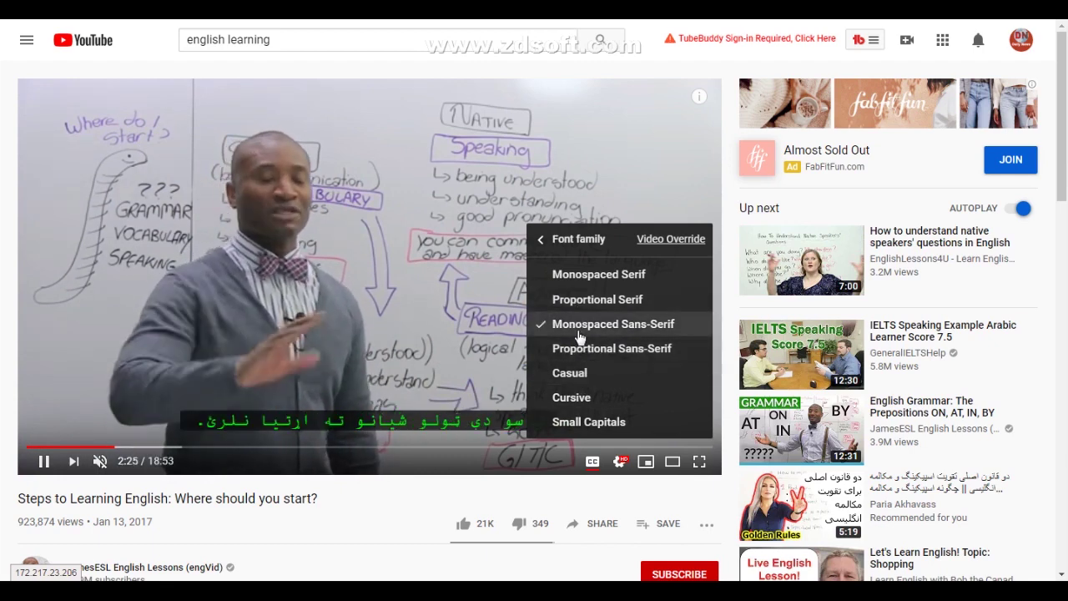
click(544, 240)
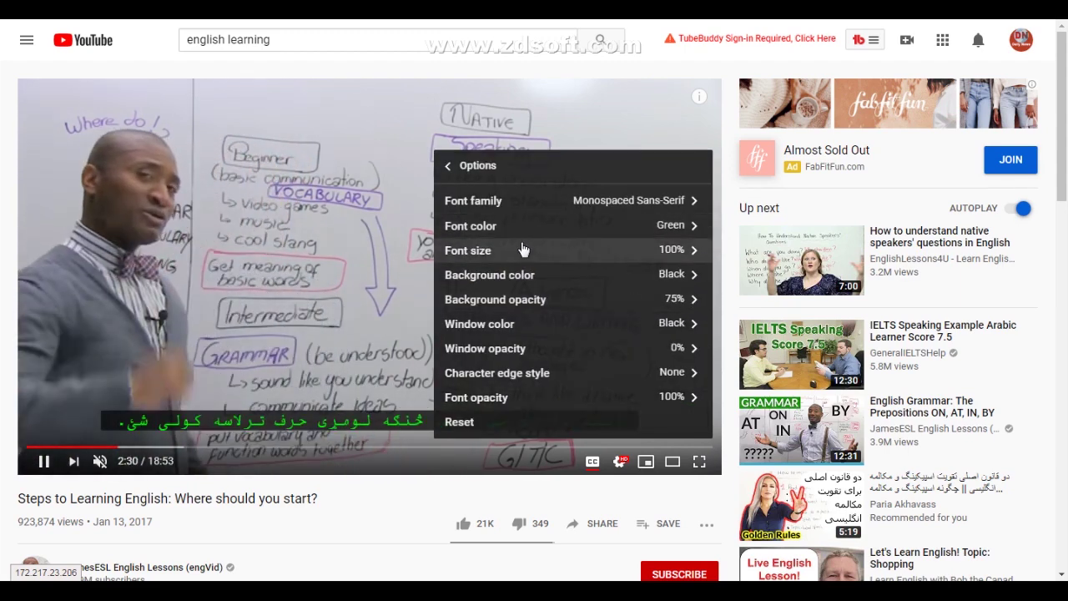
Try subtitle font sizes of 150% and 200%, and set the size to 400%
click(520, 242)
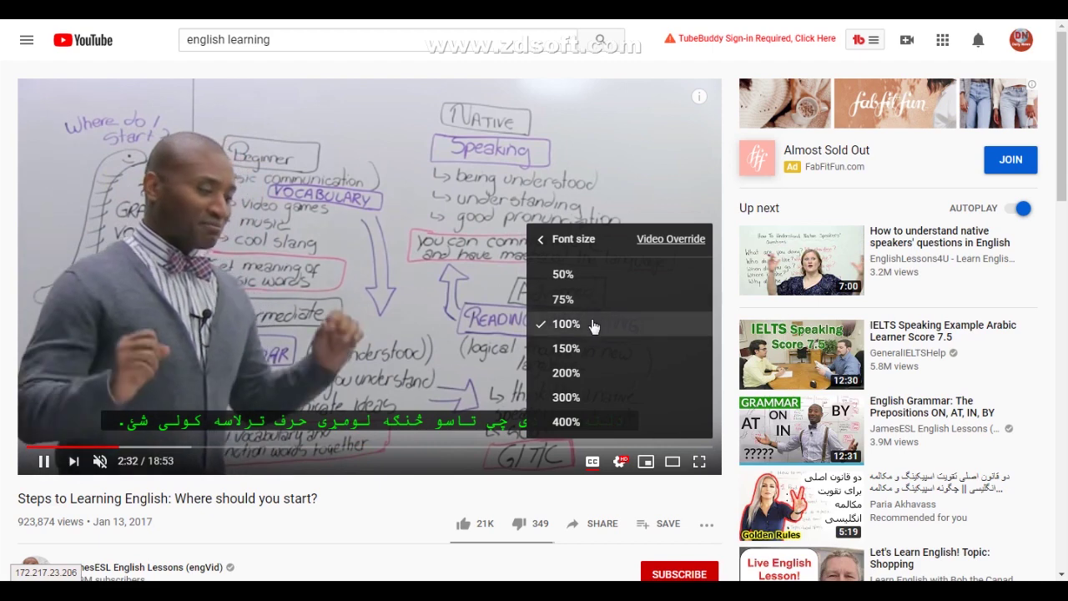
click(568, 349)
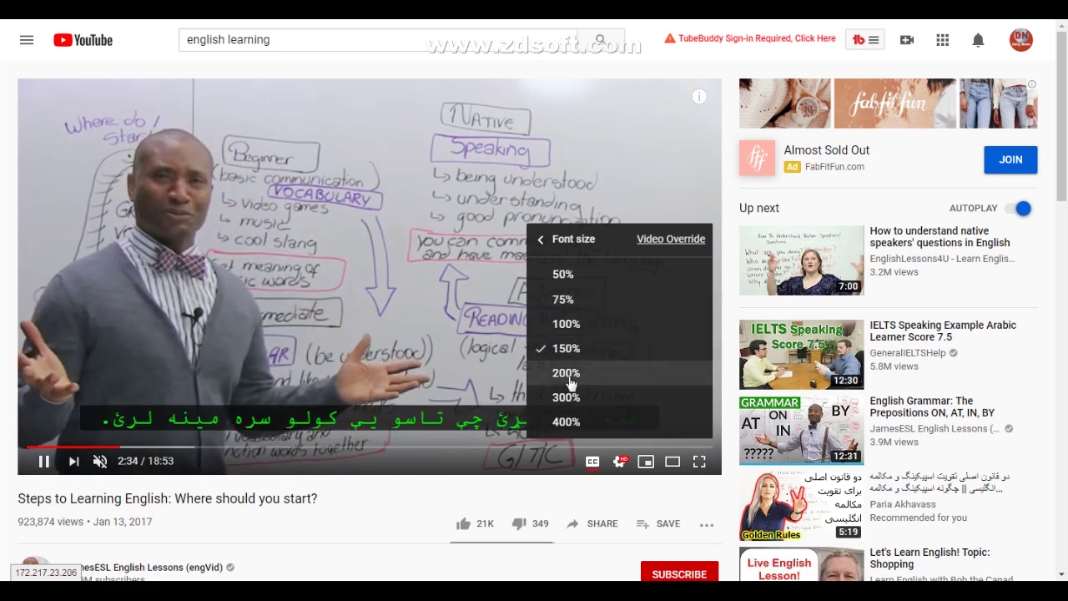
click(570, 382)
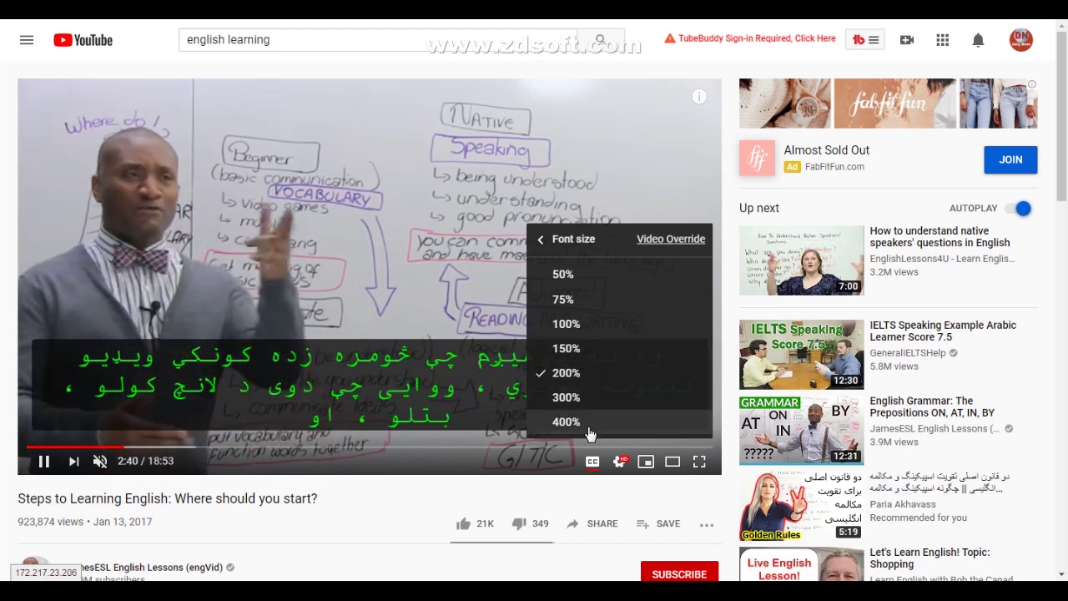
click(572, 423)
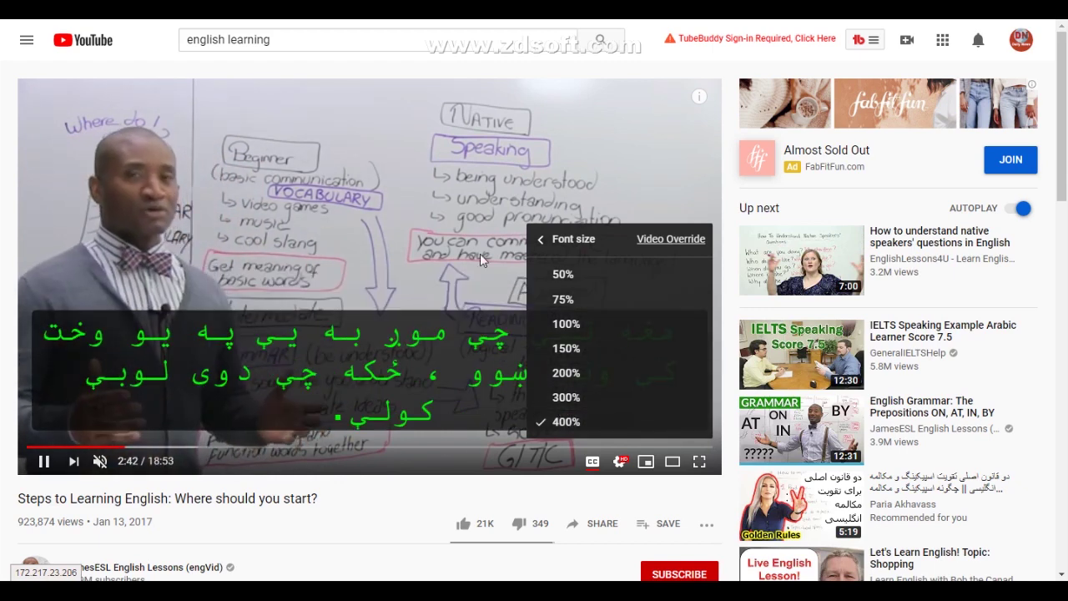
click(442, 223)
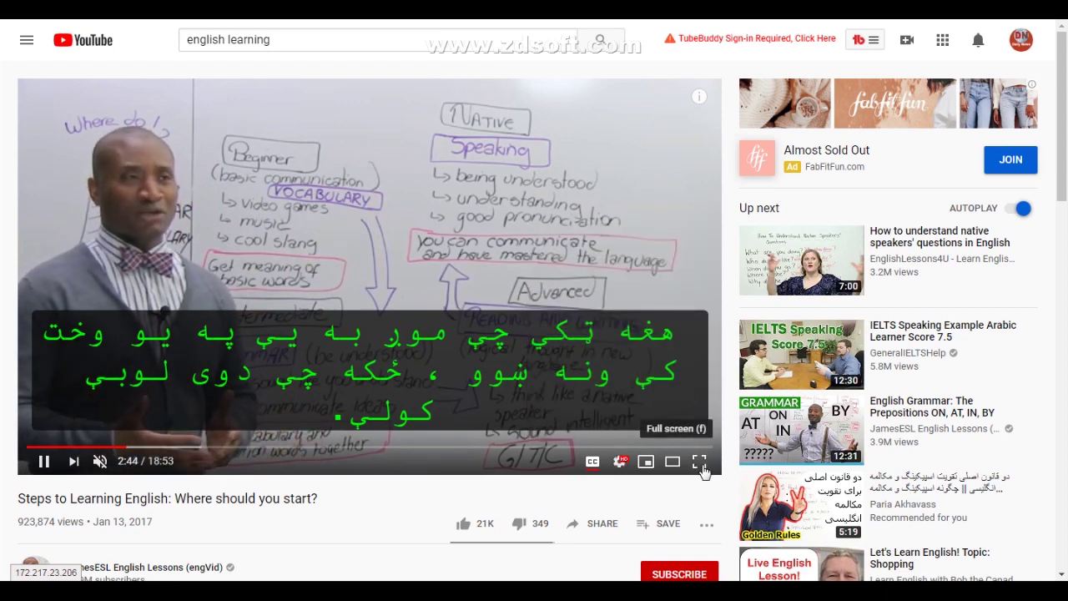
Watch the video with the restyled subtitles in full screen and return to the normal page view
scroll(676, 392, down, 1)
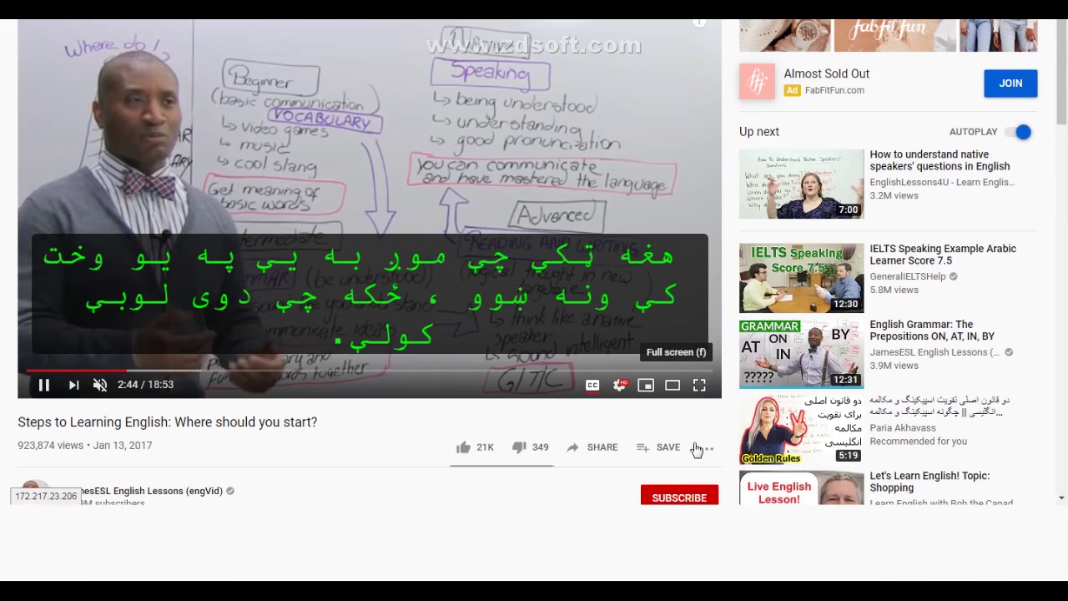
click(672, 382)
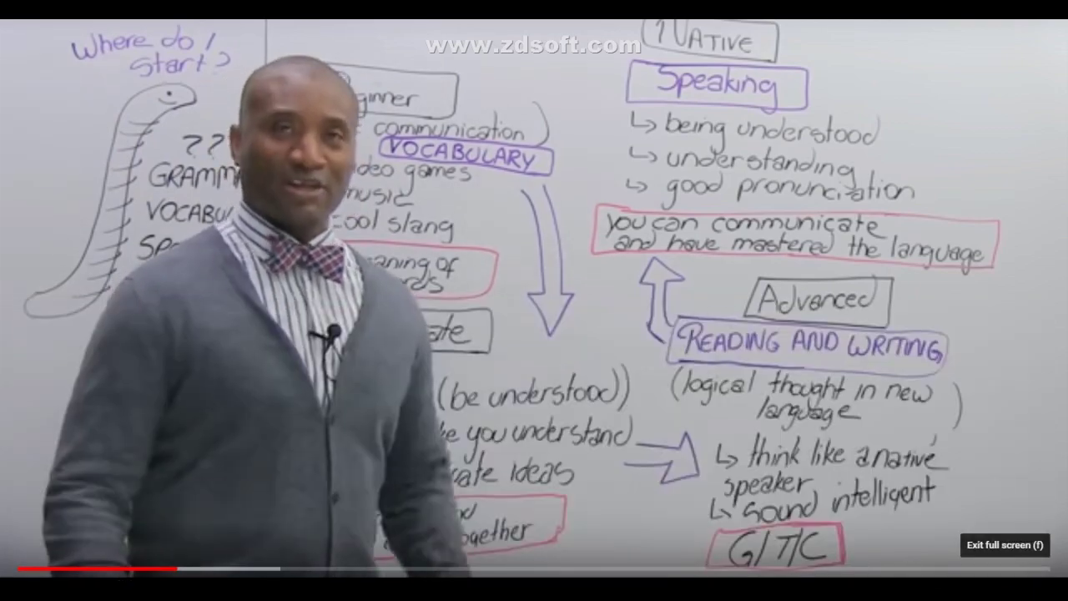
click(1039, 587)
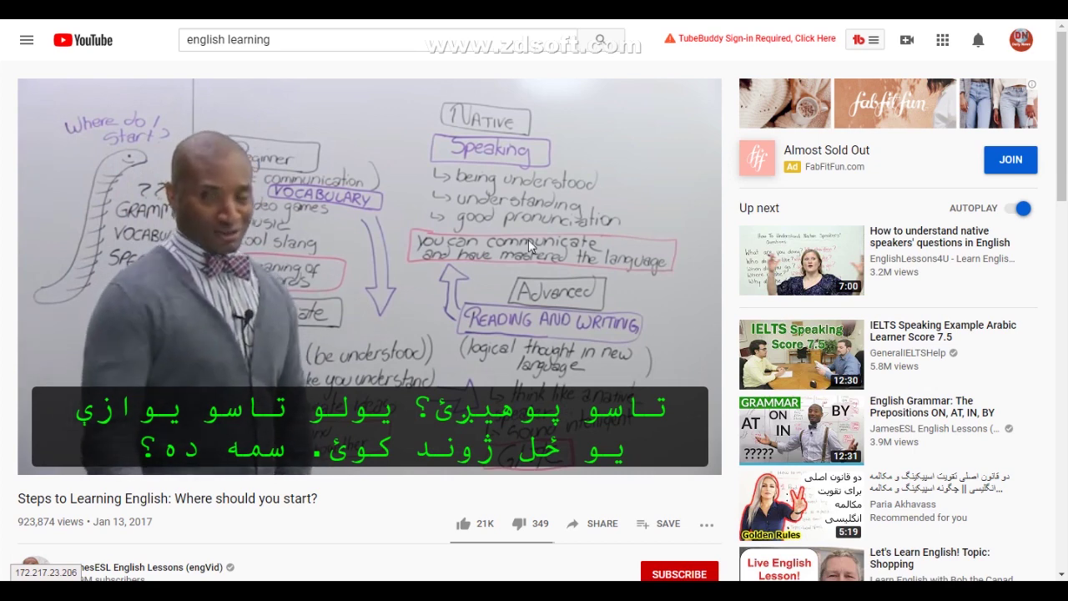
Switch to the بریالیتوب channel's home page
click(496, 119)
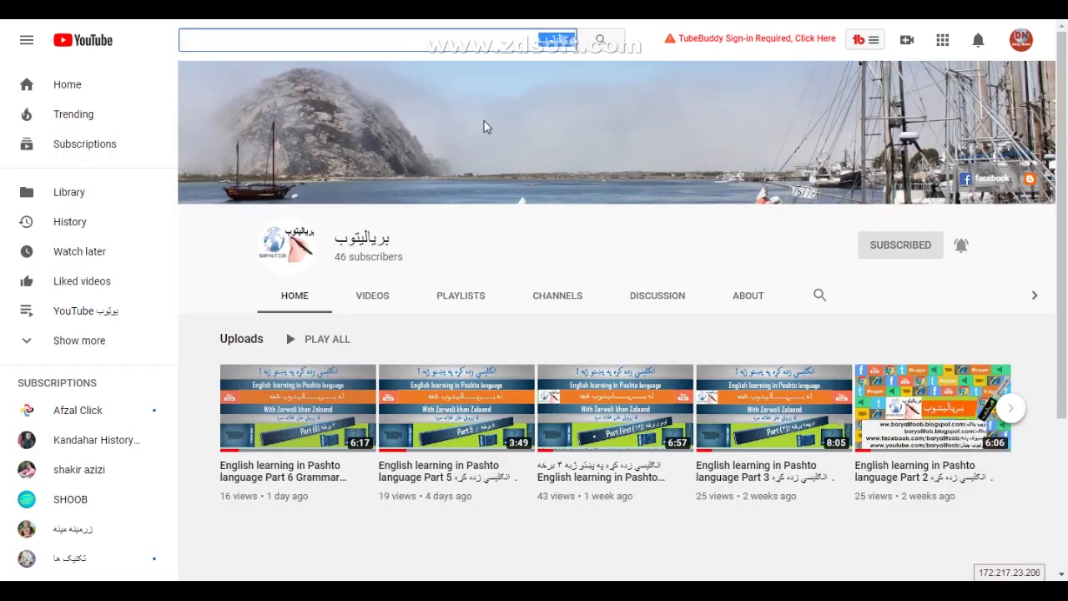